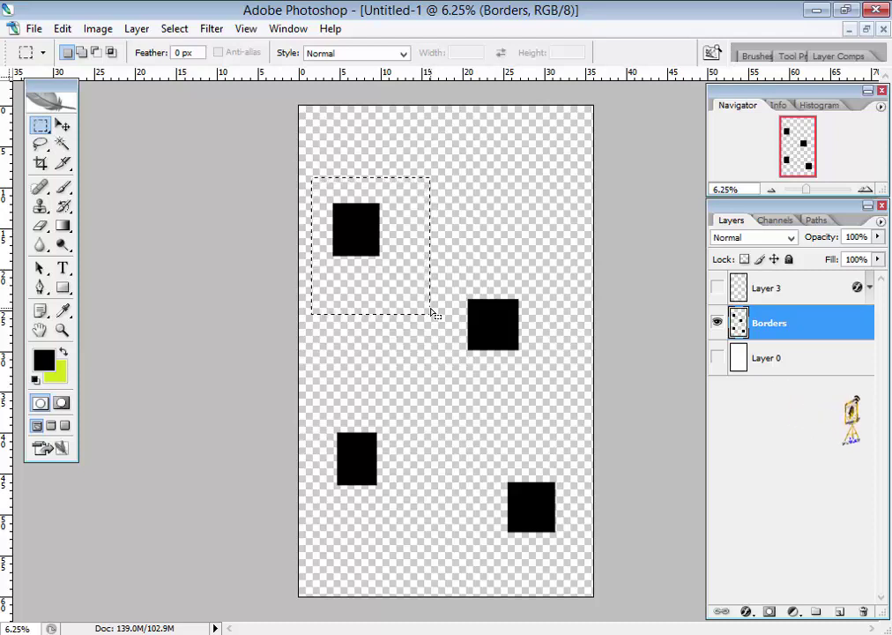
Try a black fill and undo it, then select only the right-middle black square
key(alt+BackSpace)
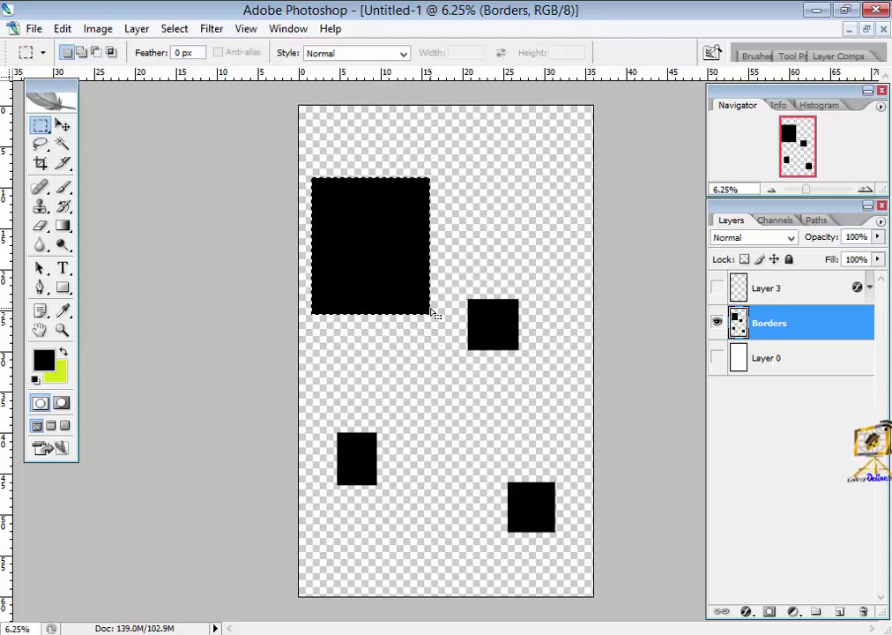
key(ctrl+z)
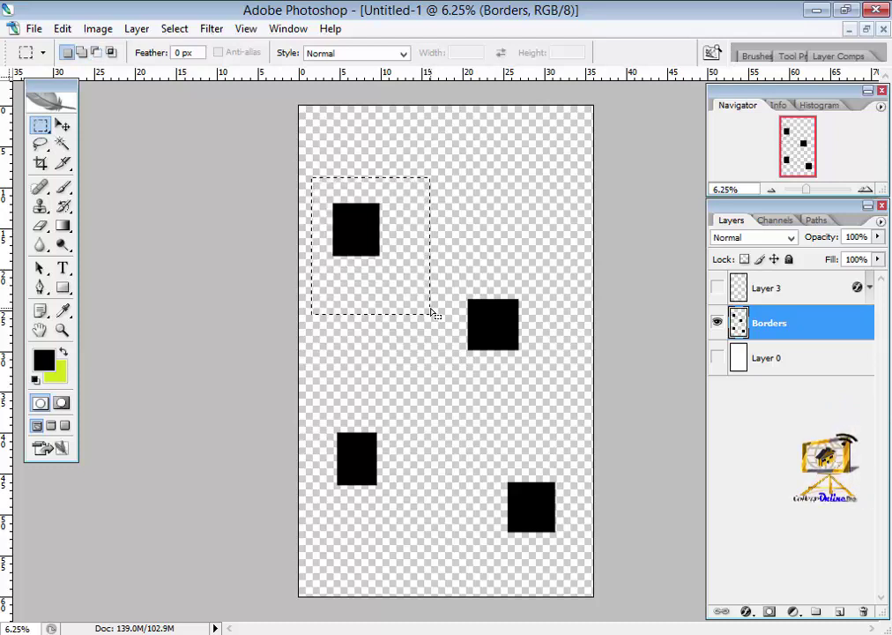
key(alt)
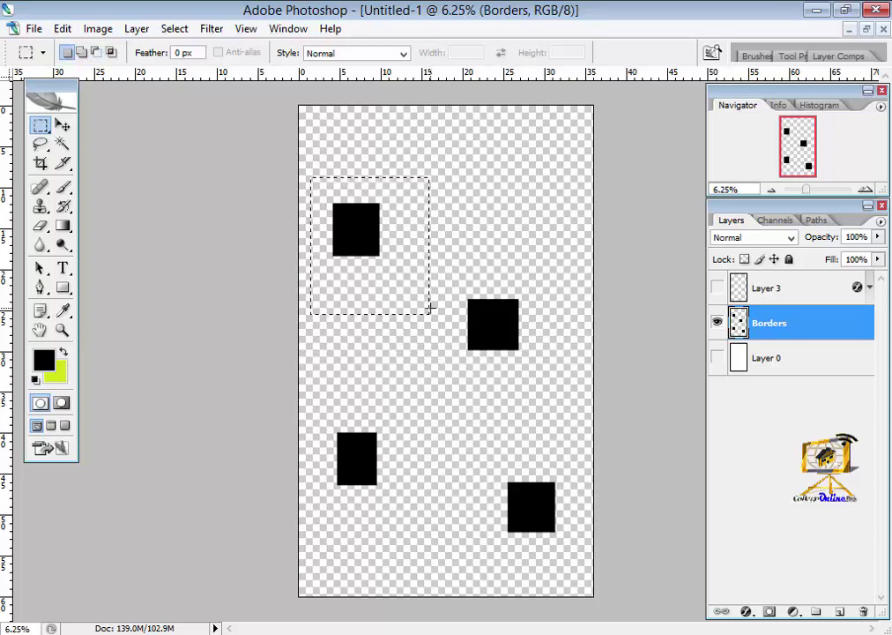
click(430, 308)
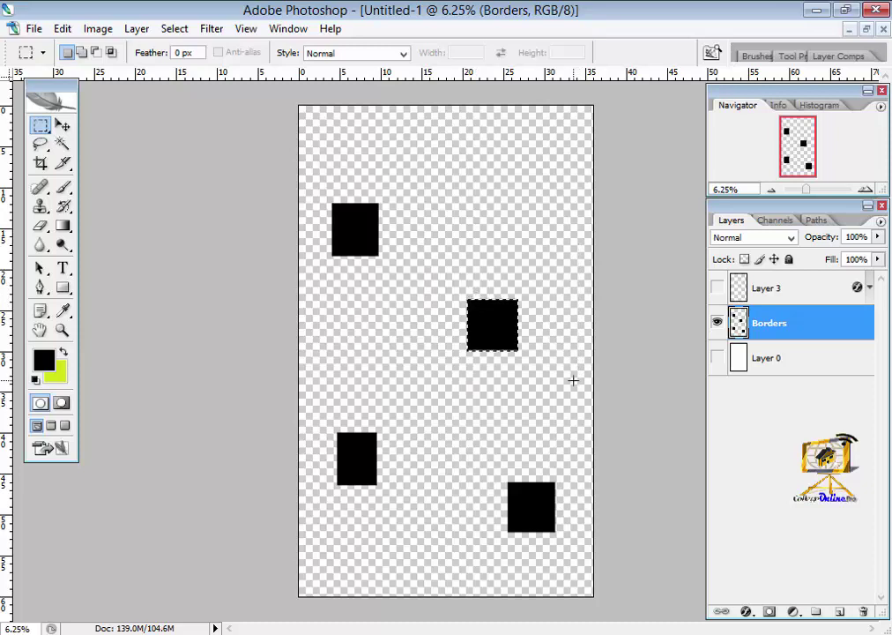
Move the right-middle square into the page centre, then raise all four squares slightly
drag(491, 324, 495, 324)
key(ctrl+shift+Right)
key(ctrl+shift+Right)
key(ctrl+shift+Right)
key(ctrl+shift+Right)
key(ctrl+shift+Right)
key(ctrl+shift+Right)
key(ctrl+shift+Right)
key(ctrl+shift+Right)
key(ctrl+shift+Right)
key(ctrl+shift+Right)
key(ctrl+shift+Right)
key(ctrl+shift+Right)
key(ctrl+shift+Left)
key(ctrl+shift+Left)
key(ctrl+shift+Left)
mouse_move(506, 331)
mouse_down()
mouse_move(335, 298)
mouse_move(495, 339)
mouse_move(574, 137)
mouse_move(387, 132)
mouse_move(309, 141)
mouse_move(378, 305)
mouse_move(552, 390)
mouse_up()
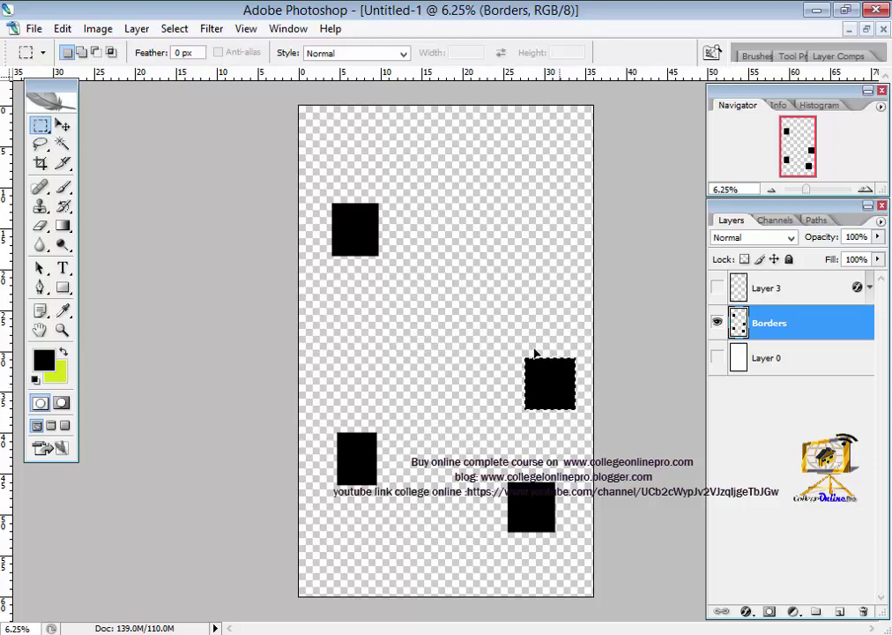
drag(562, 391, 474, 356)
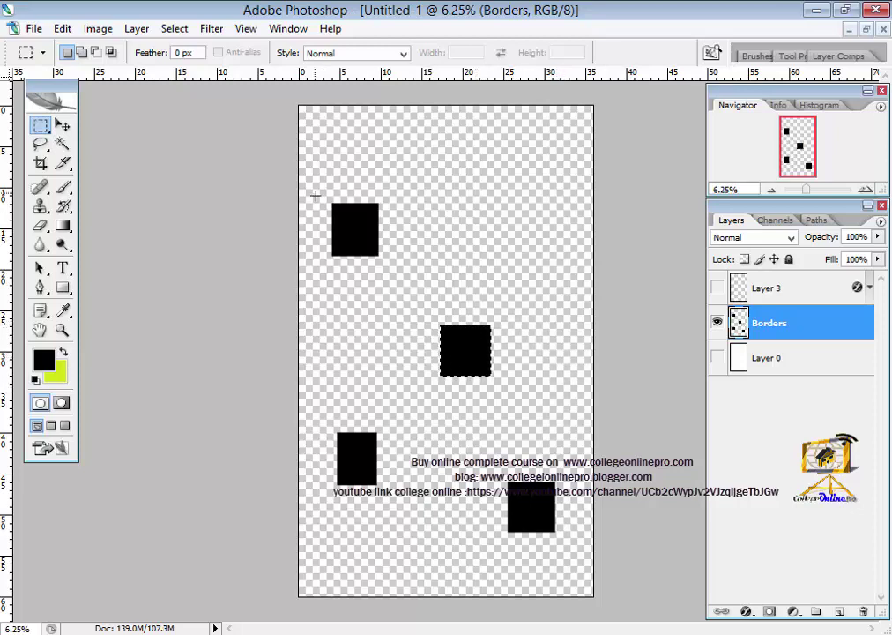
drag(310, 169, 567, 547)
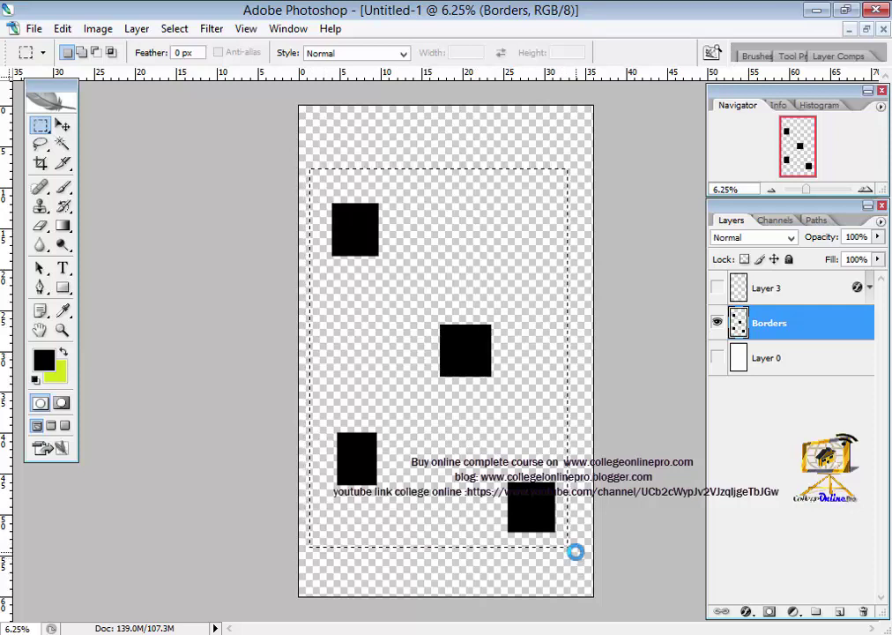
mouse_move(481, 321)
mouse_down()
mouse_move(485, 280)
mouse_move(470, 344)
mouse_up()
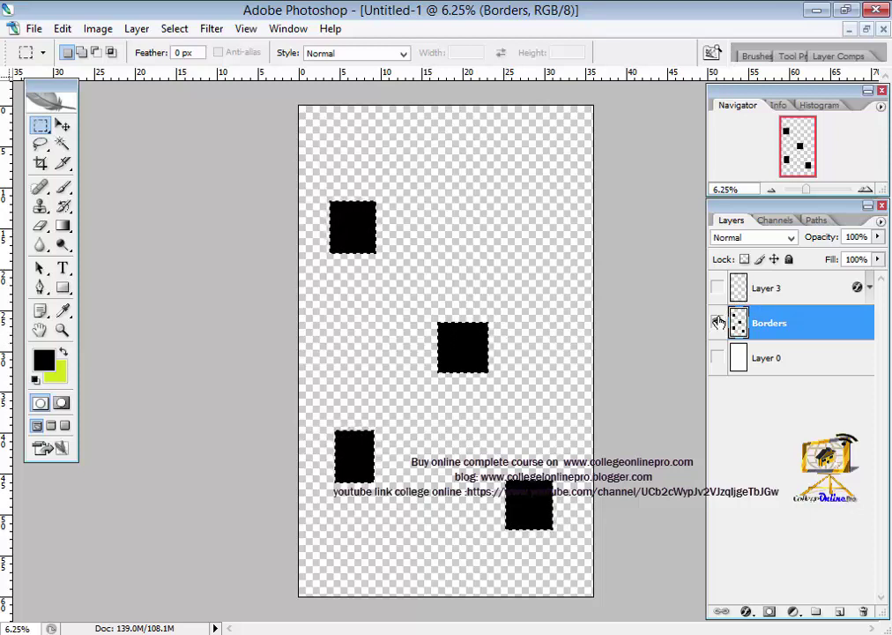
Fill a long thin strip below the top square with the lime background colour
click(377, 357)
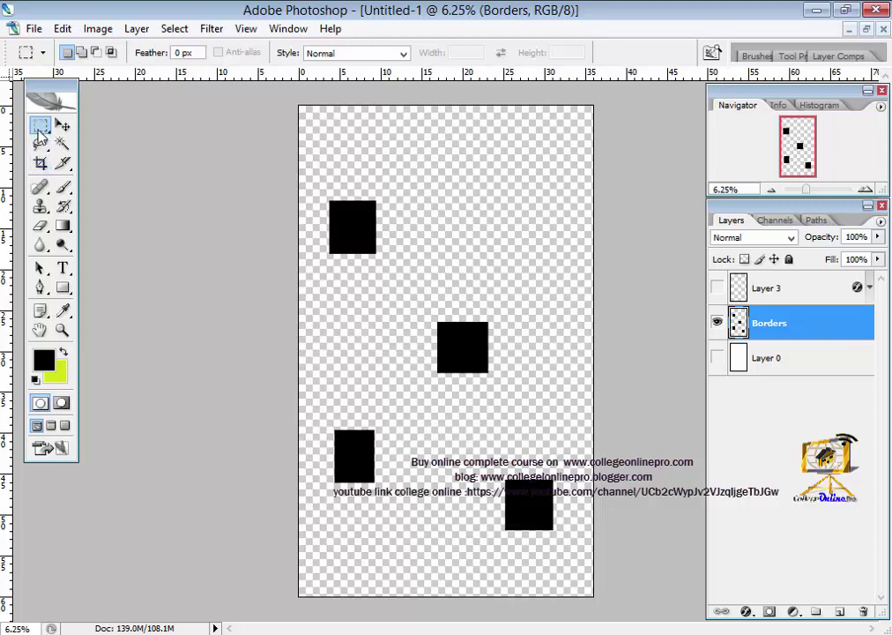
drag(310, 271, 542, 286)
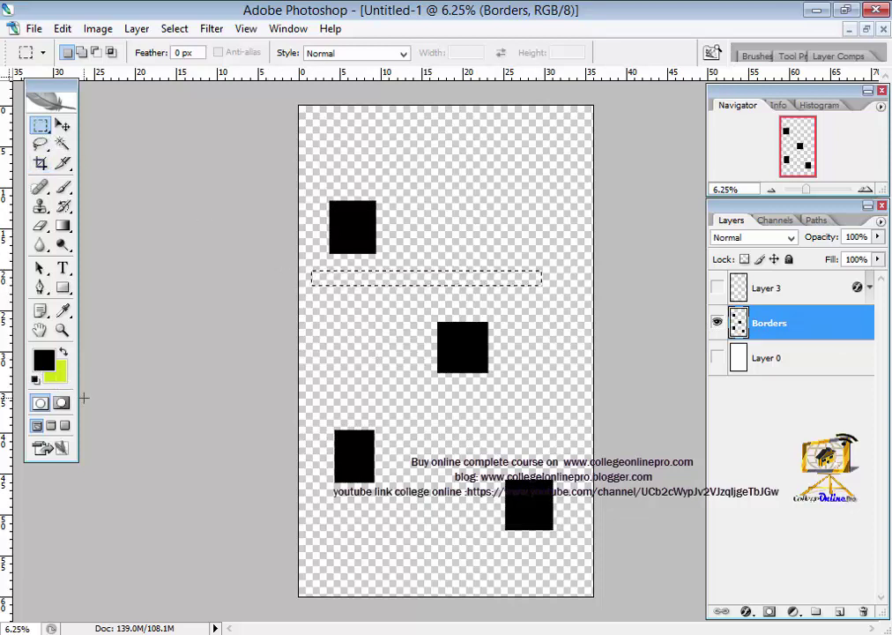
key(ctrl+BackSpace)
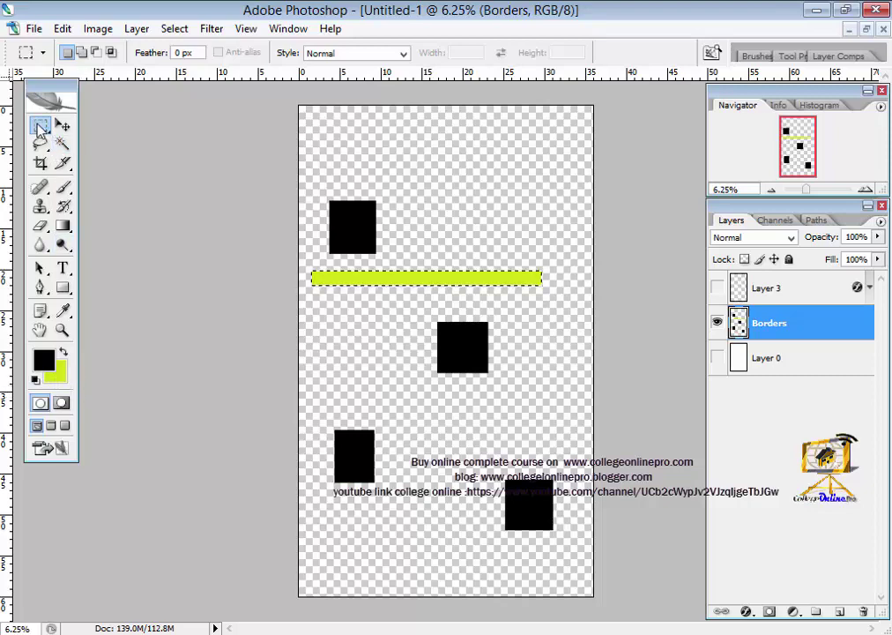
Fill a tall narrow strip near the right page edge with black
drag(546, 137, 556, 443)
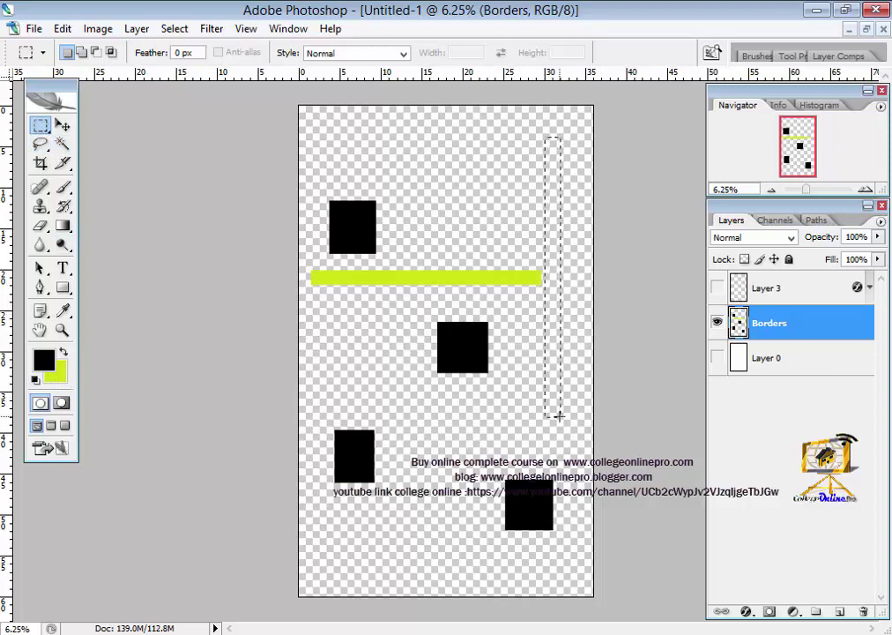
click(41, 371)
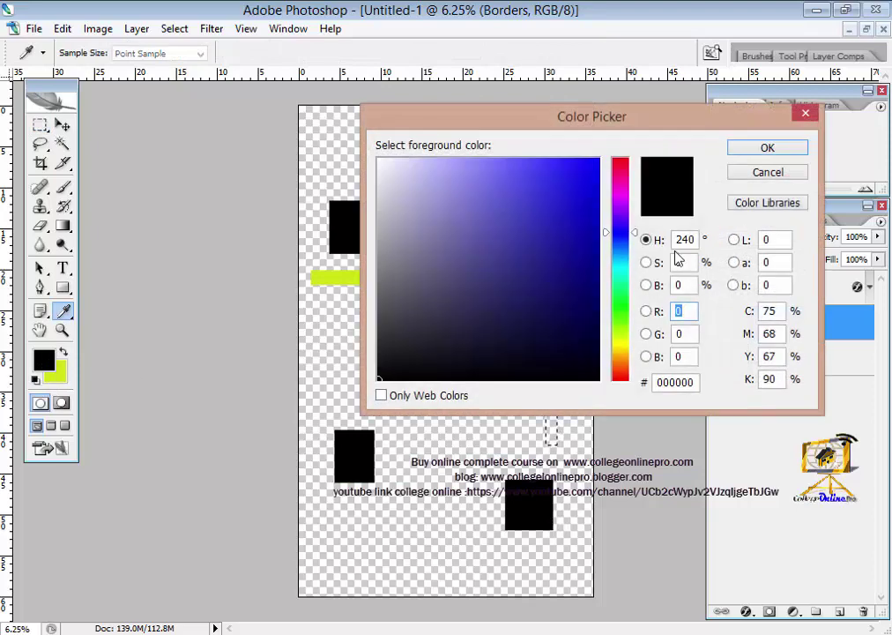
click(622, 166)
click(747, 148)
key(m)
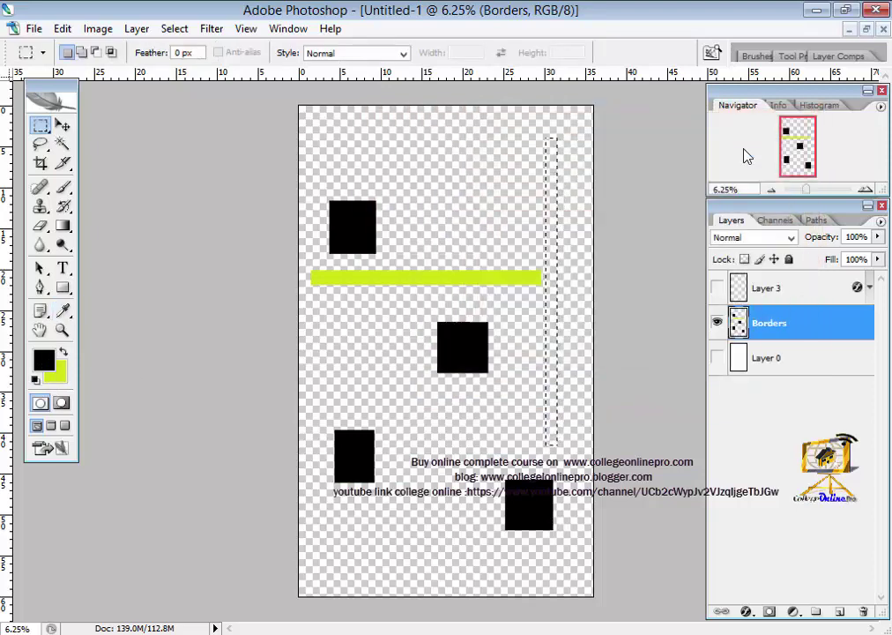
key(alt+BackSpace)
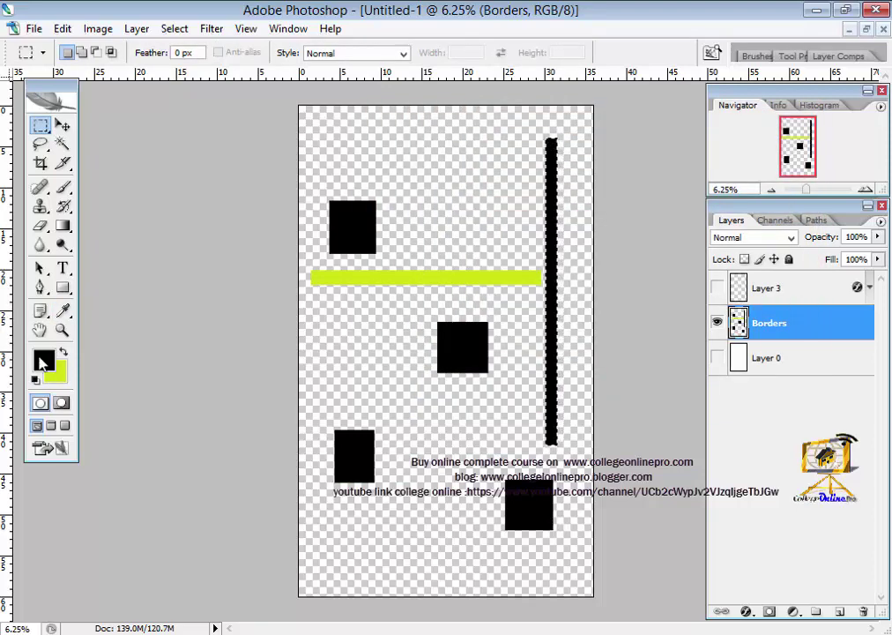
Refill the tall strip with red #f60532 and mark a thin strip along the page bottom
click(41, 363)
click(588, 167)
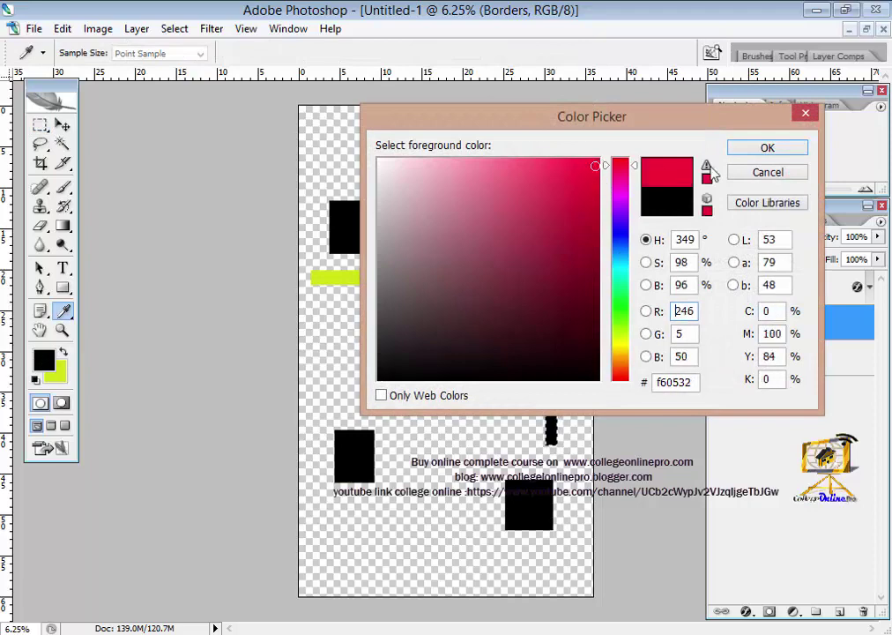
click(759, 151)
key(m)
key(alt+BackSpace)
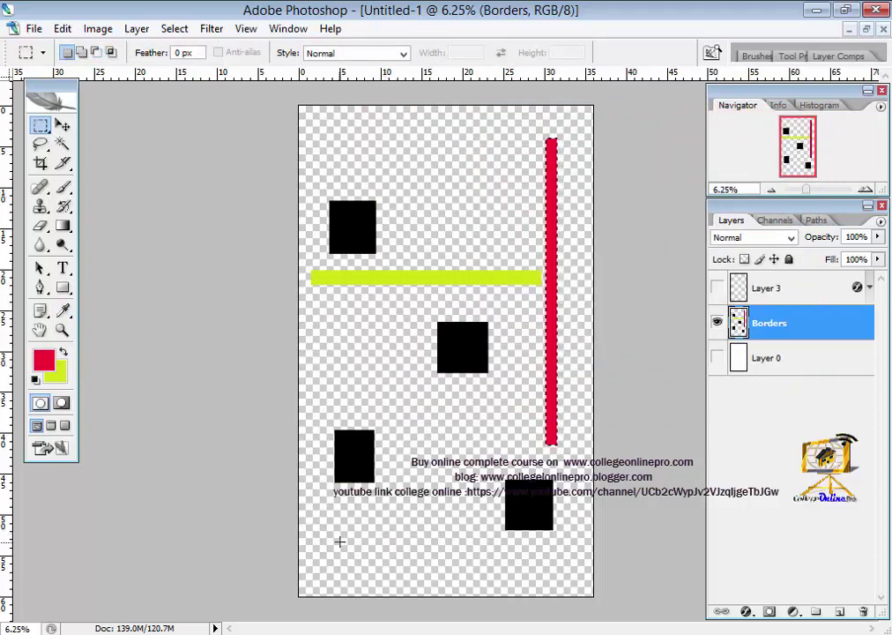
drag(314, 564, 578, 570)
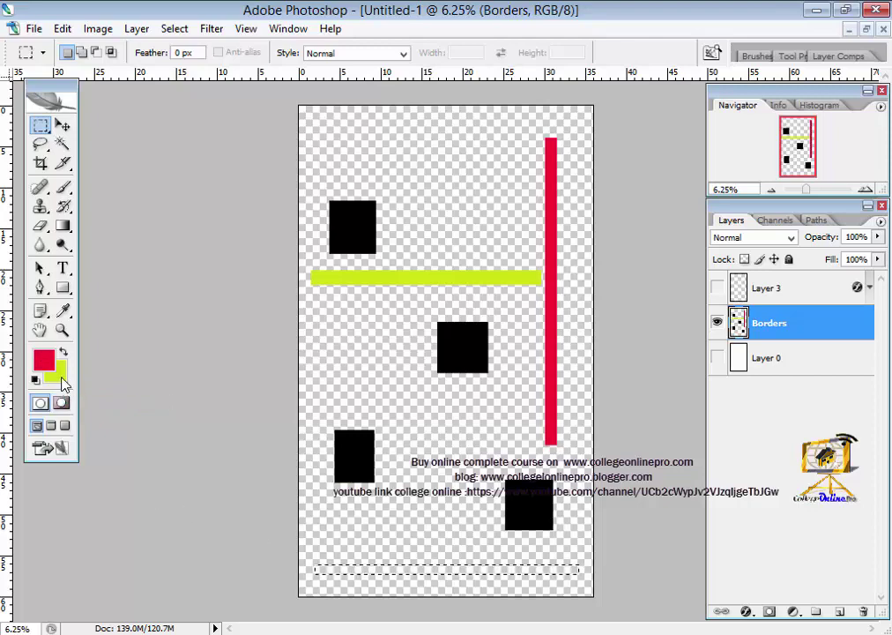
Set the background colour to blue and fill the bottom strip with it
click(54, 374)
click(391, 170)
click(491, 232)
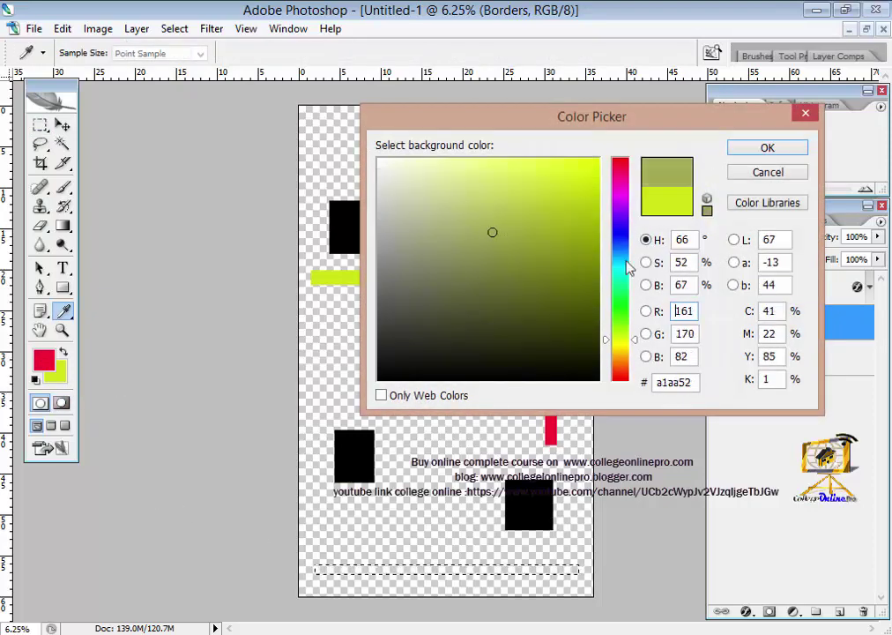
drag(629, 264, 623, 233)
key(Return)
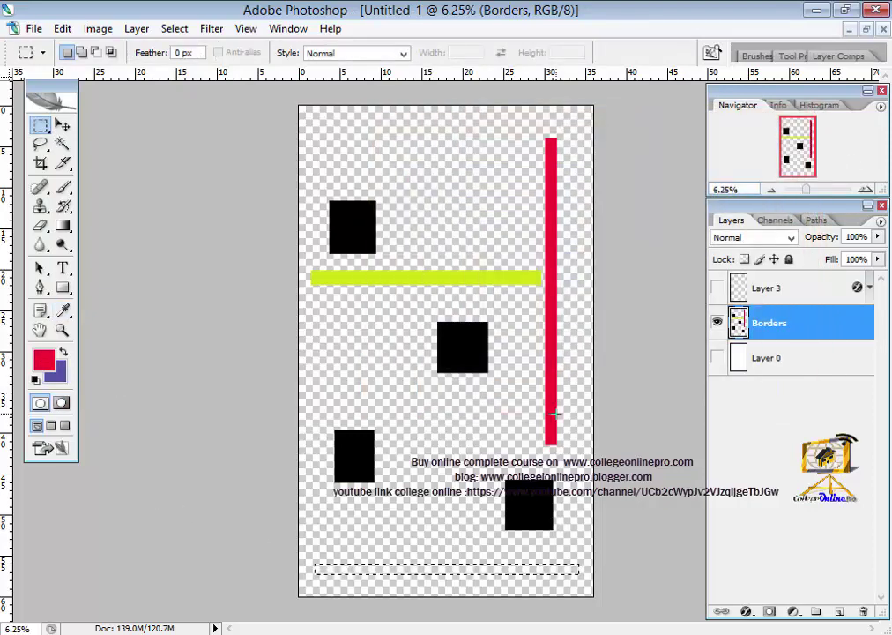
key(ctrl+BackSpace)
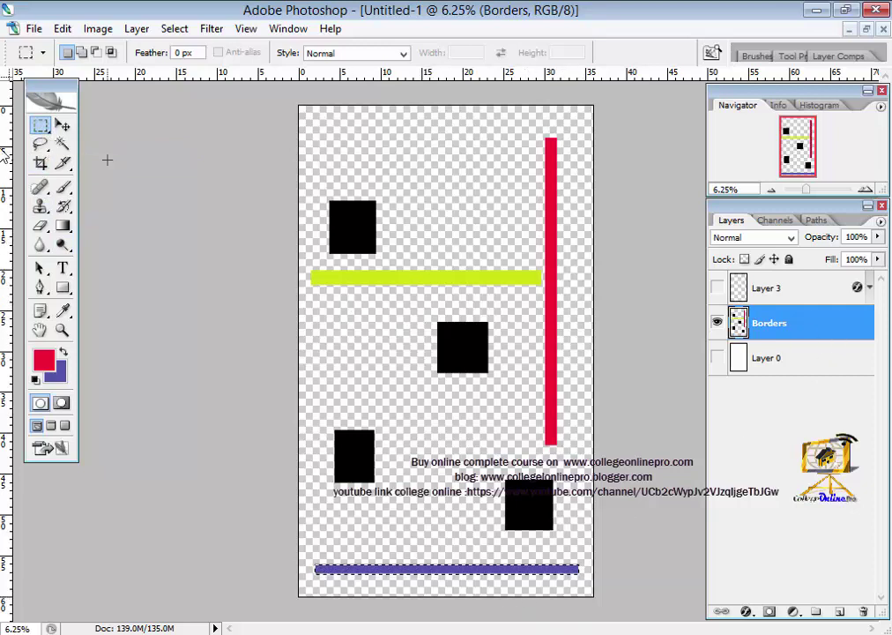
Select the red vertical bar and move it slightly up and right
click(541, 134)
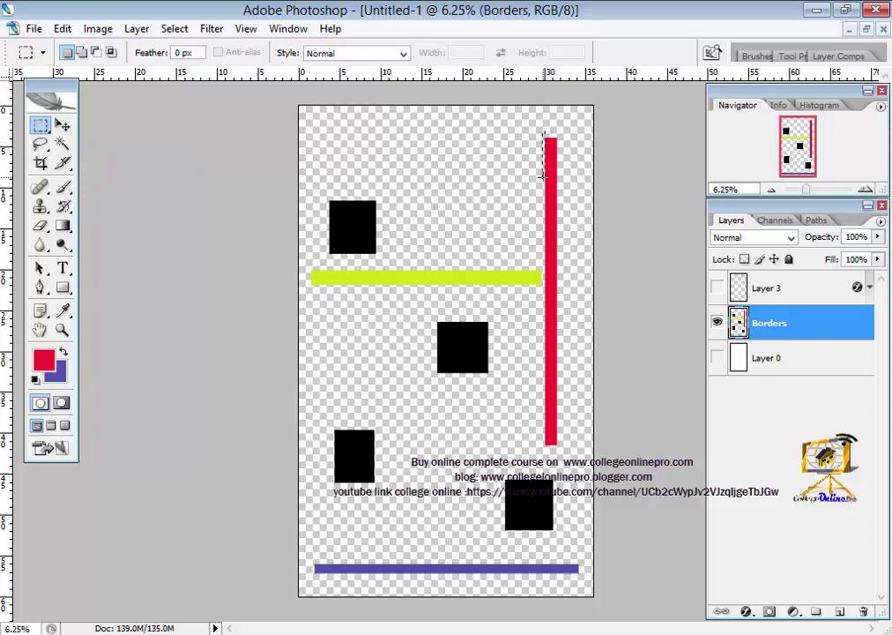
drag(544, 133, 561, 452)
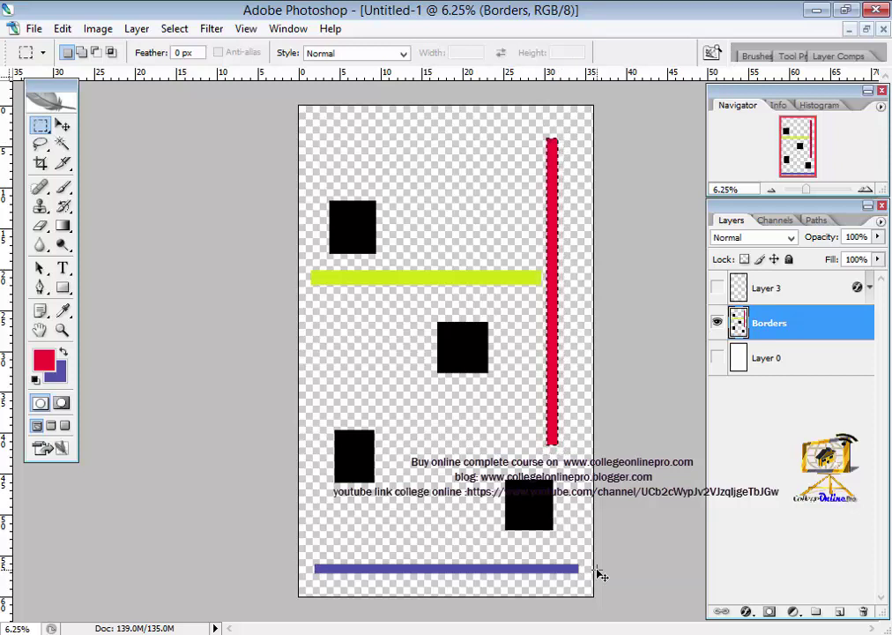
mouse_move(556, 339)
mouse_down()
mouse_move(573, 289)
mouse_move(550, 413)
mouse_move(571, 399)
mouse_up()
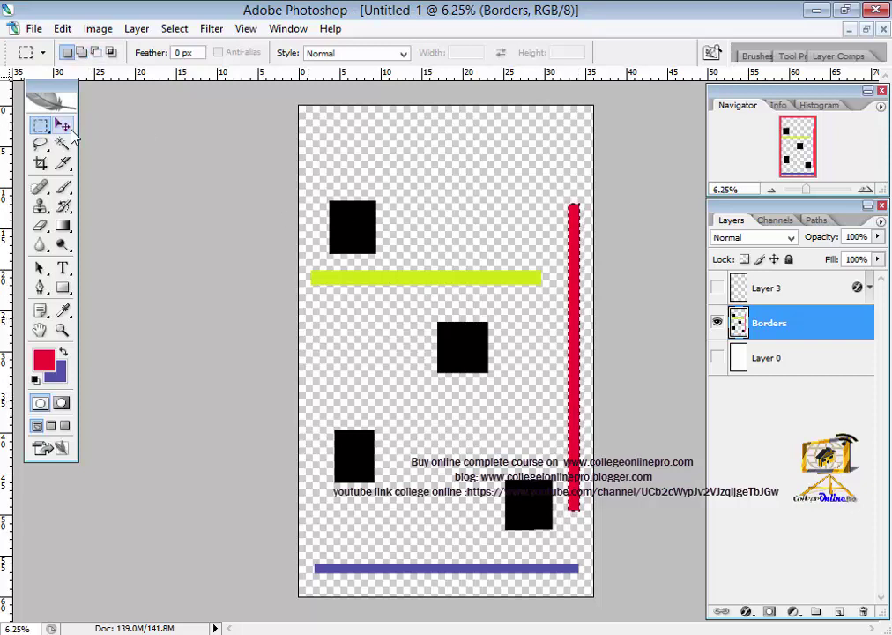
Drag the red bar into place, undo the accidental duplicate, and reactivate the Borders layer
key(v)
mouse_move(571, 426)
mouse_down()
mouse_move(567, 394)
mouse_move(351, 391)
mouse_up()
key(ctrl+z)
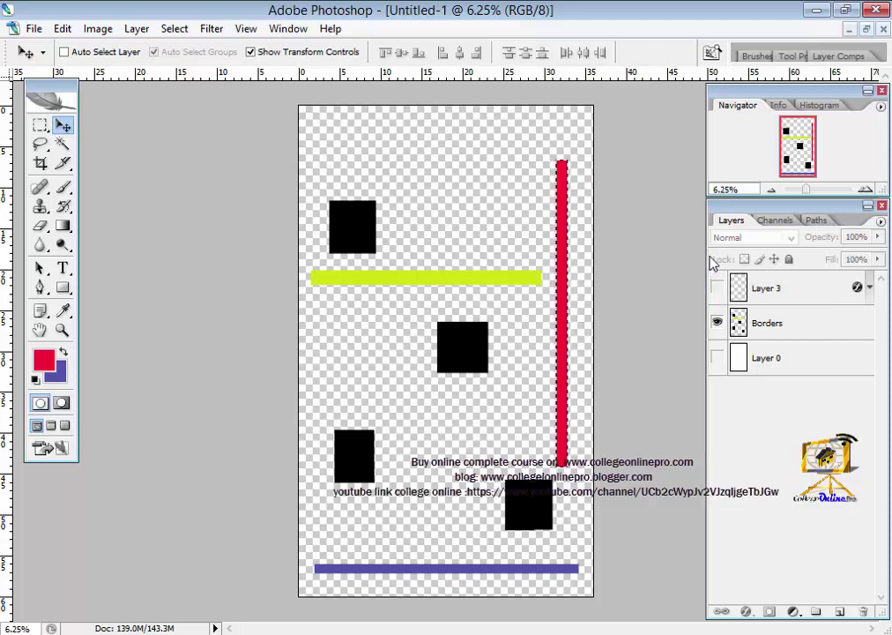
click(801, 325)
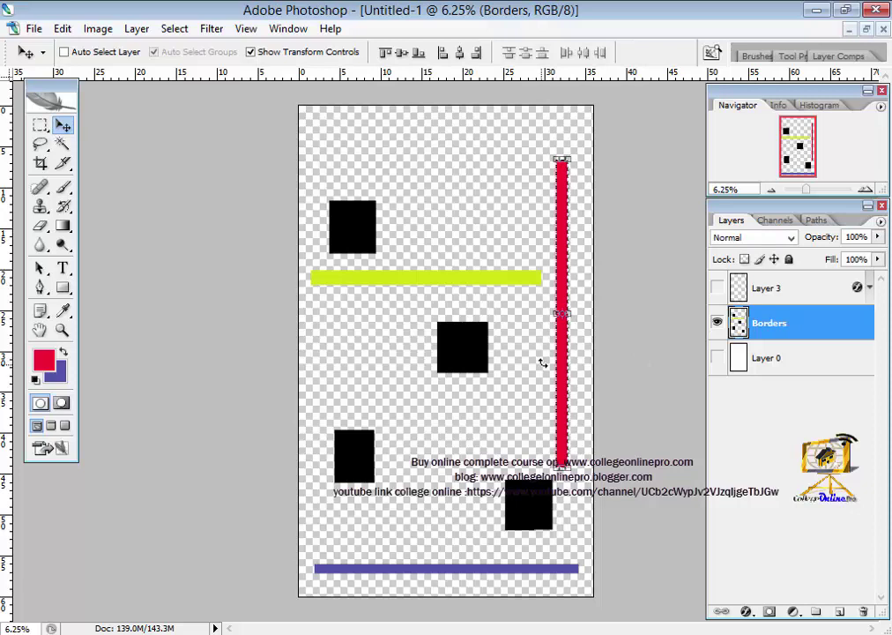
click(40, 126)
key(v)
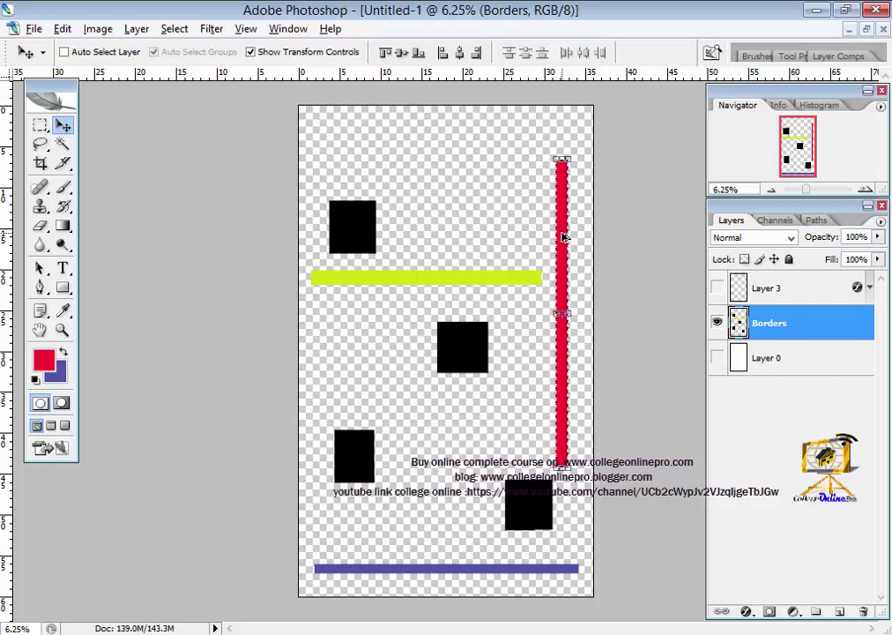
Place red bars along both the left and right page edges, extending the left one down
drag(555, 236, 309, 237)
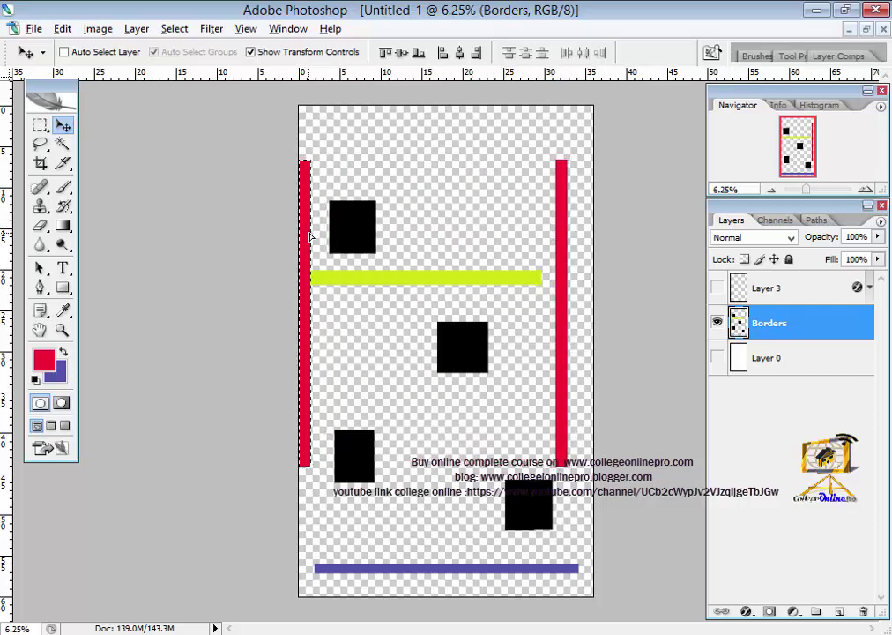
drag(304, 404, 303, 535)
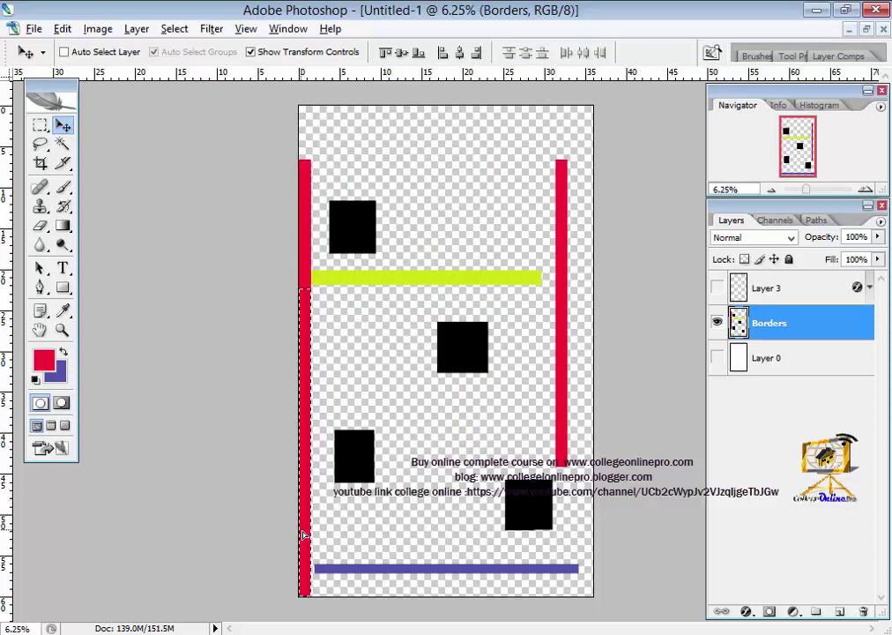
key(ctrl+t)
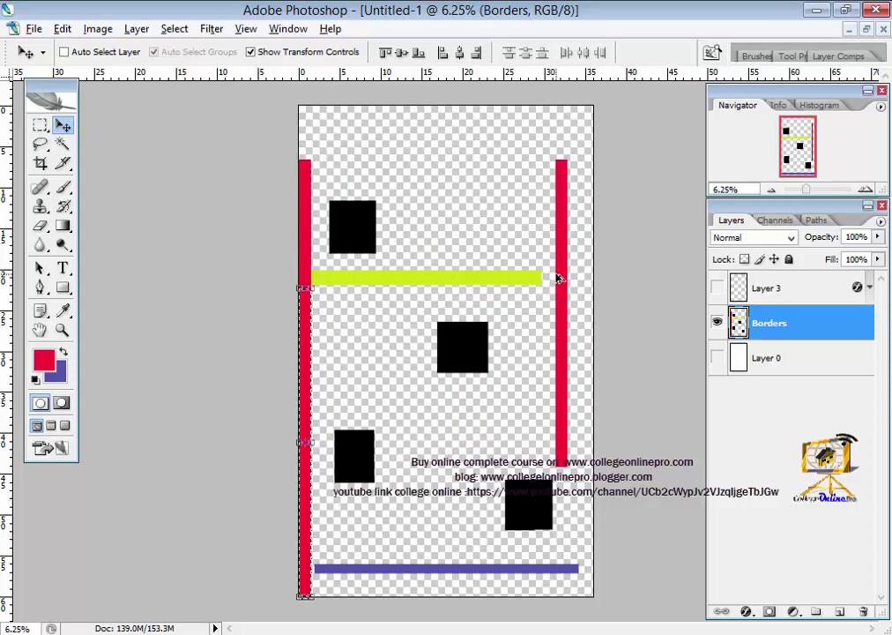
mouse_move(304, 368)
mouse_down()
mouse_move(588, 424)
mouse_move(586, 224)
mouse_up()
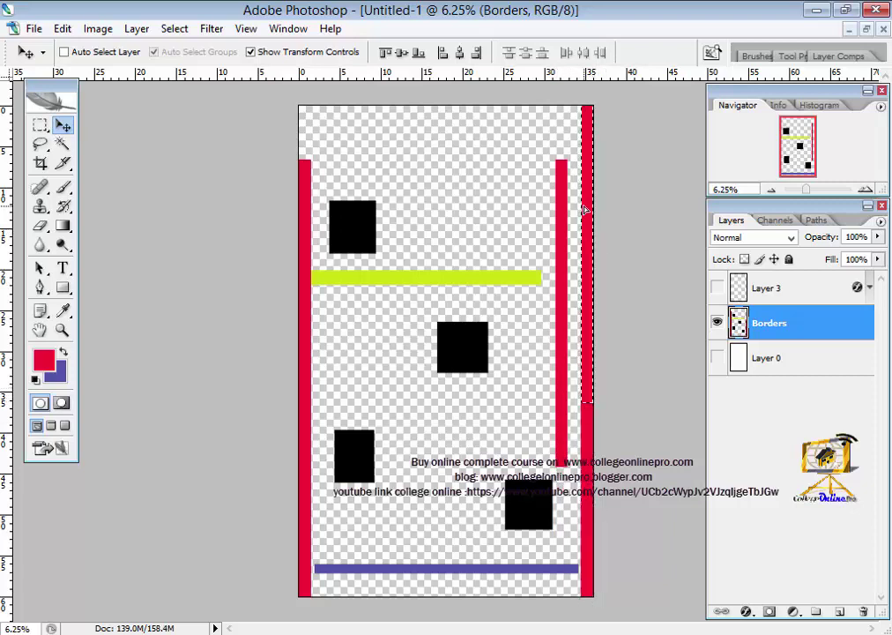
key(ctrl+t)
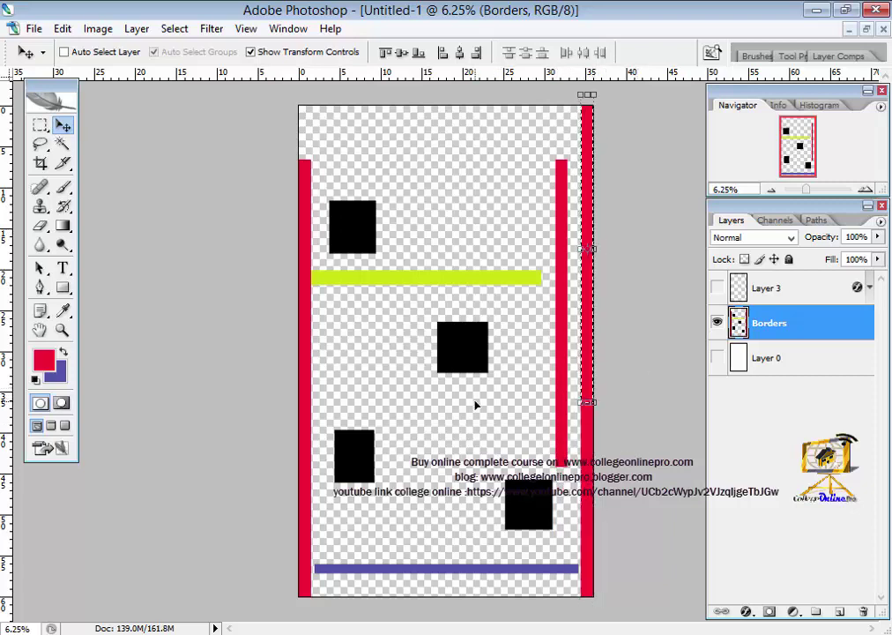
Copy the right red border onto Layer 4, move it, then delete the copy
key(ctrl+j)
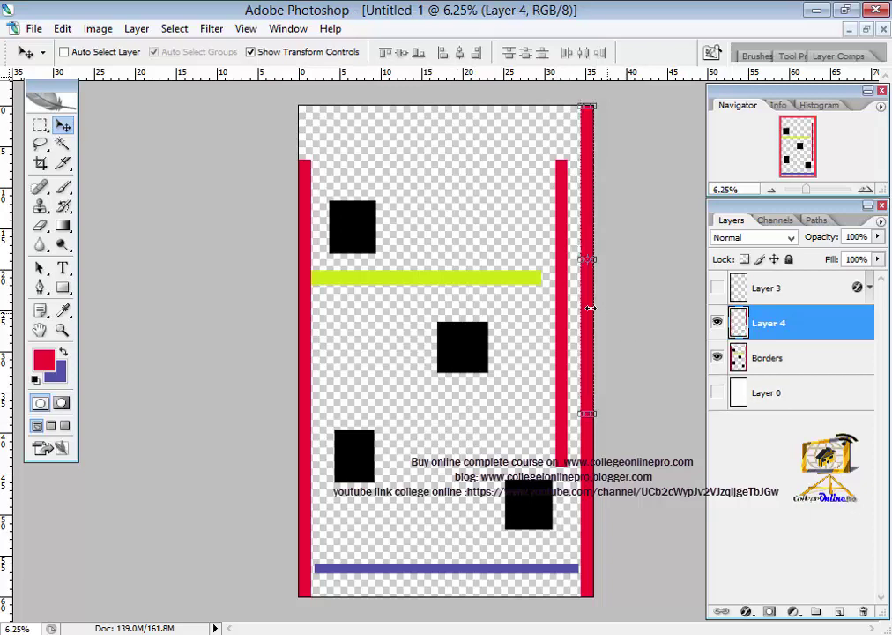
mouse_move(593, 311)
mouse_down()
mouse_move(551, 425)
mouse_move(545, 371)
mouse_up()
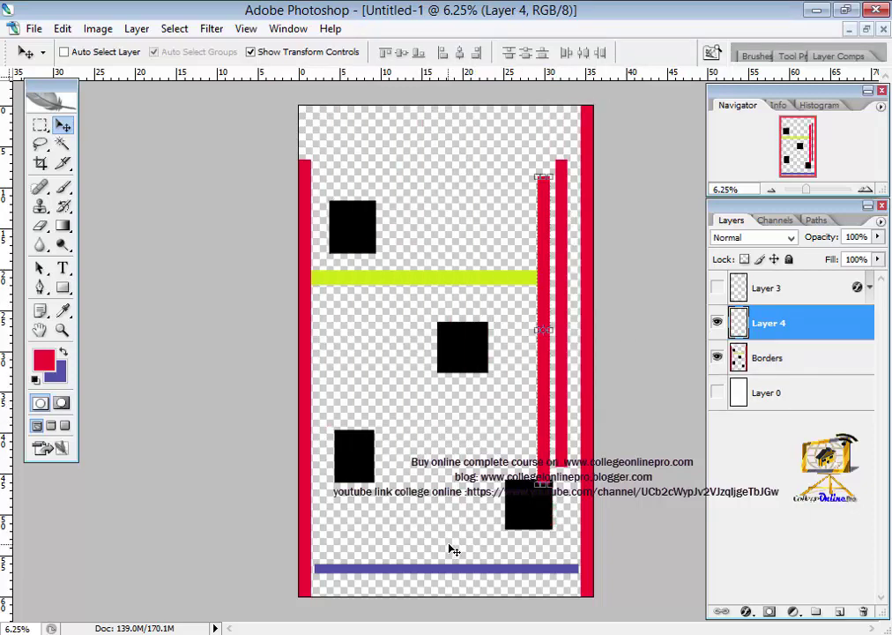
click(40, 126)
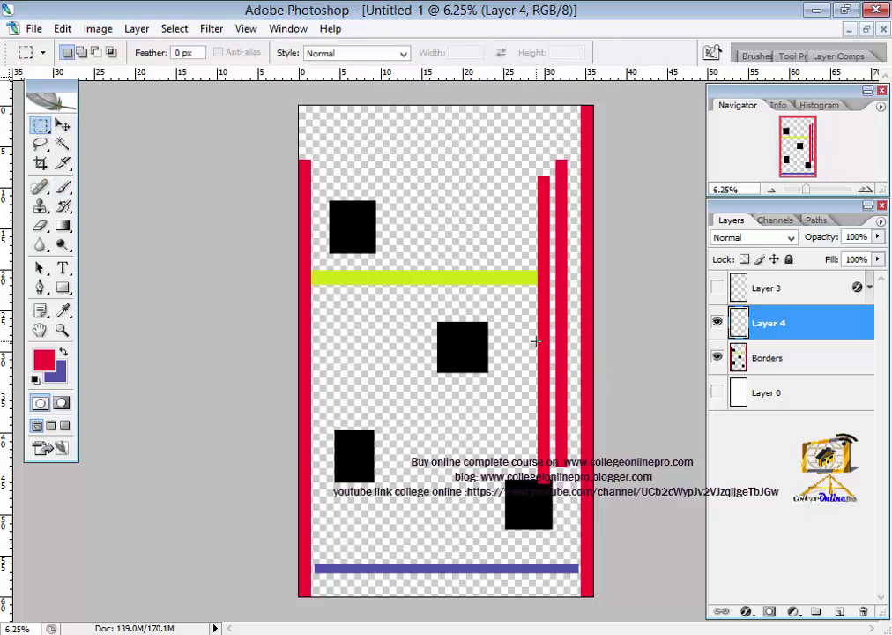
key(Delete)
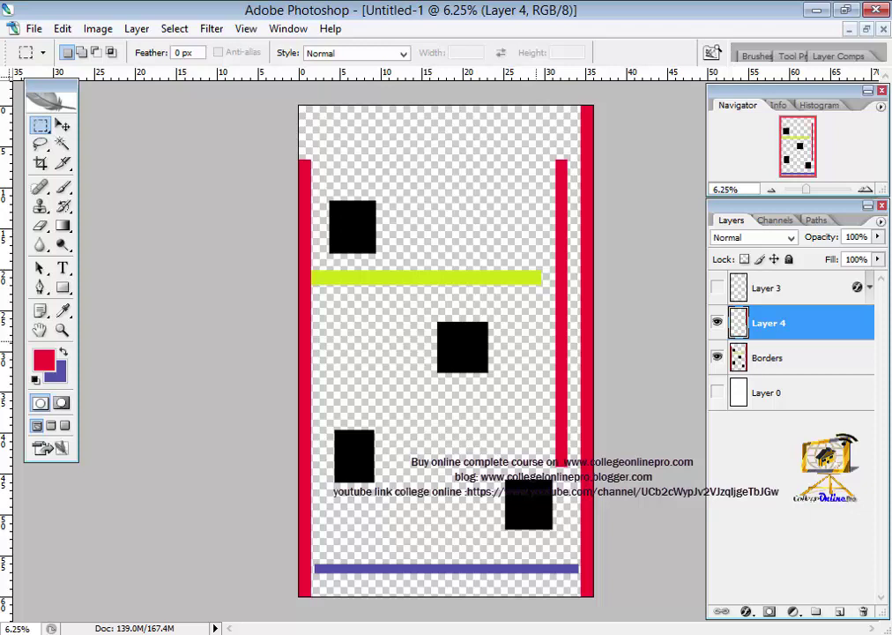
Duplicate the right red border into two more vertical strips near the page centre
key(Delete)
drag(580, 106, 593, 405)
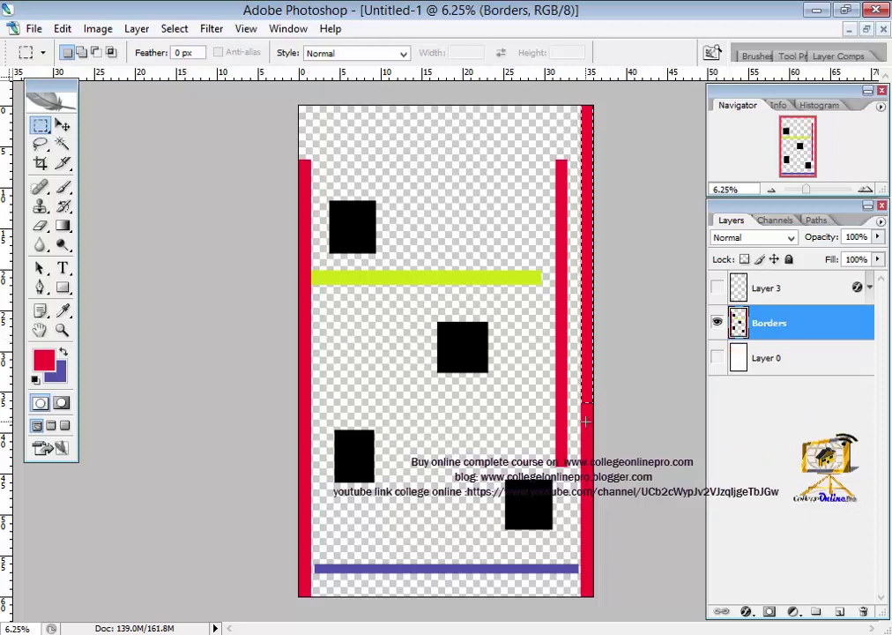
click(62, 126)
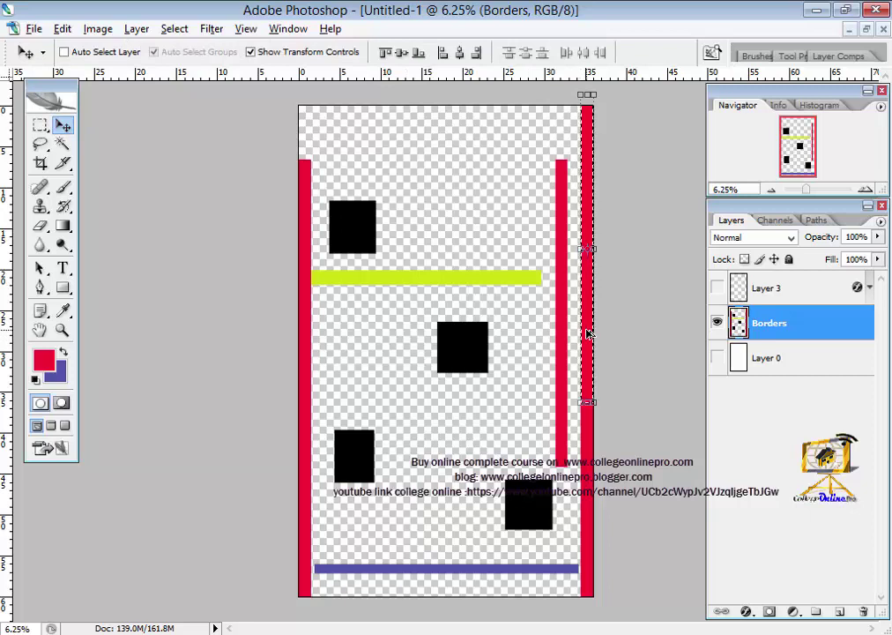
drag(588, 334, 416, 480)
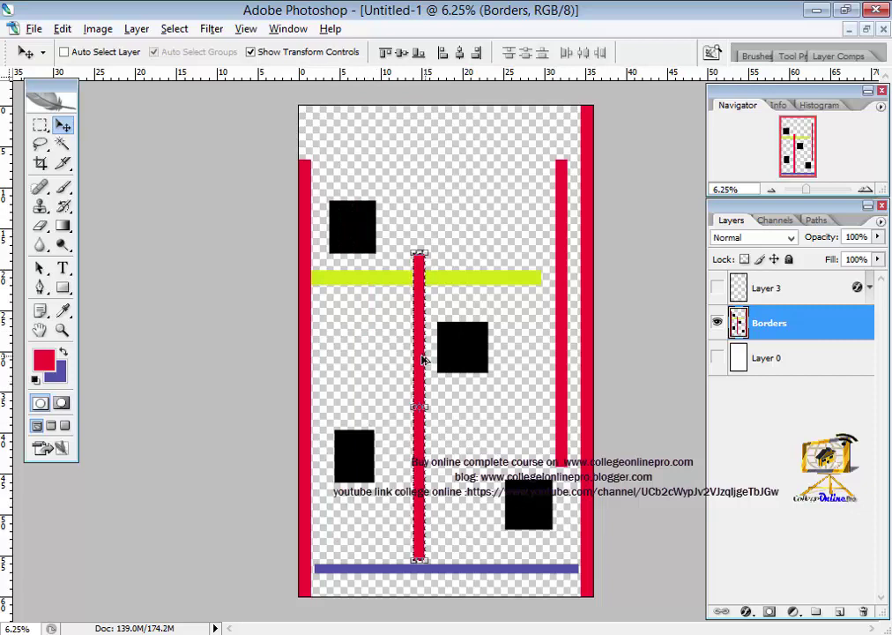
drag(422, 358, 503, 184)
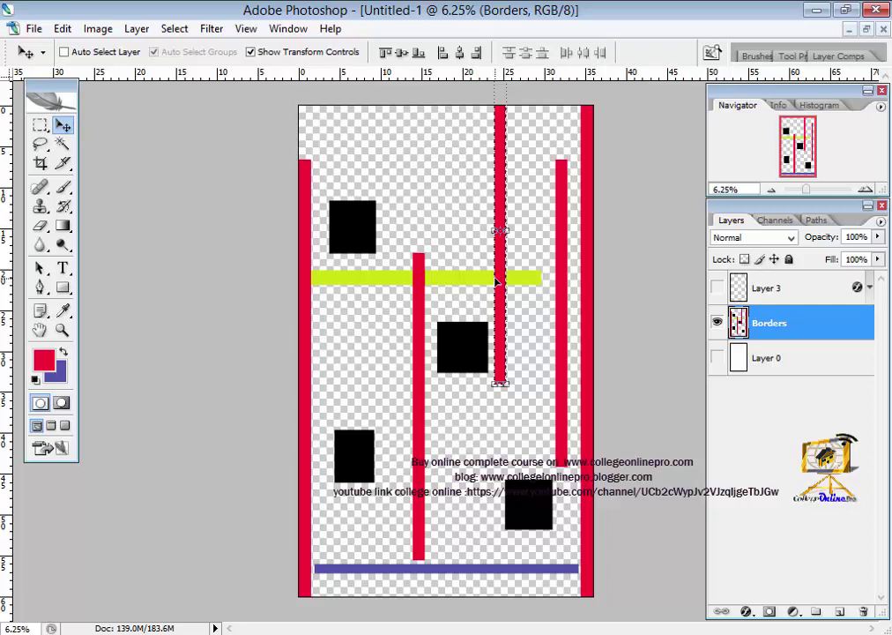
Create a new empty Layer 4 and move it beneath the Borders layer
click(769, 289)
click(777, 345)
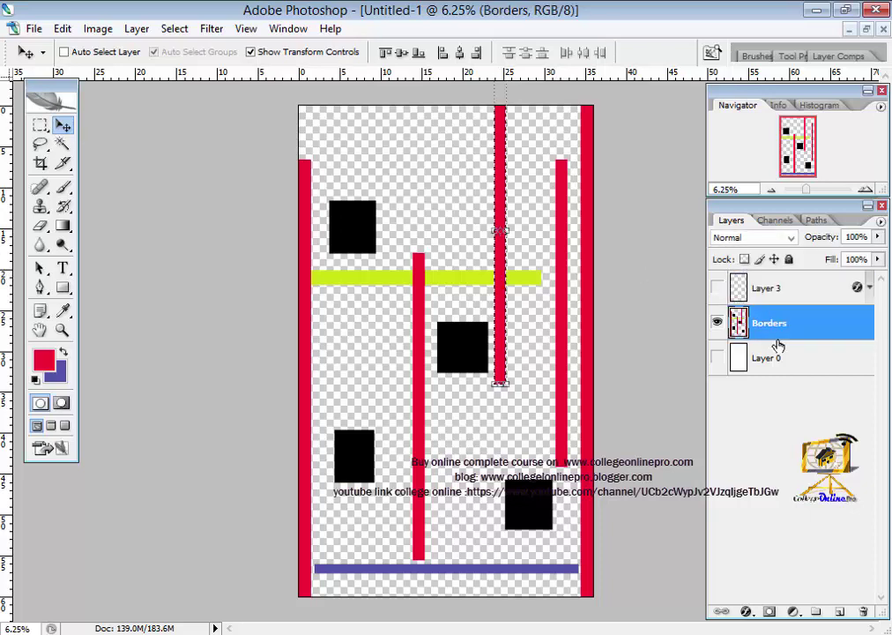
click(839, 613)
drag(787, 325, 776, 369)
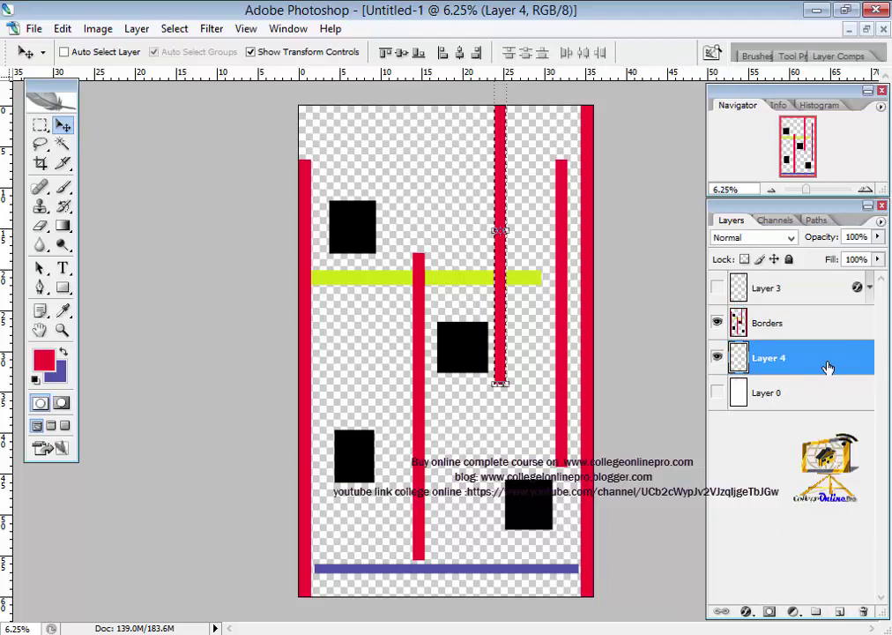
Set the foreground colour to orange in the Color Picker
click(47, 367)
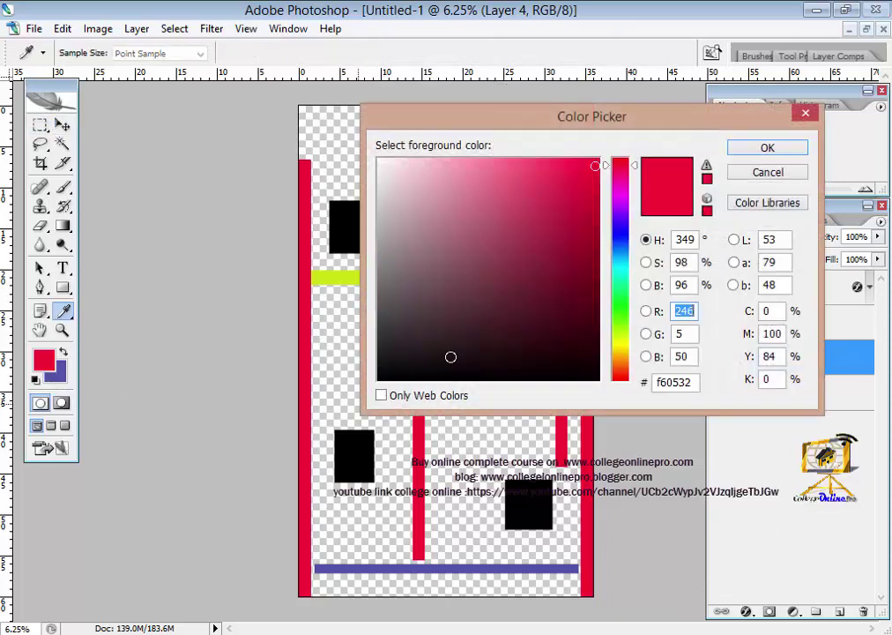
click(623, 226)
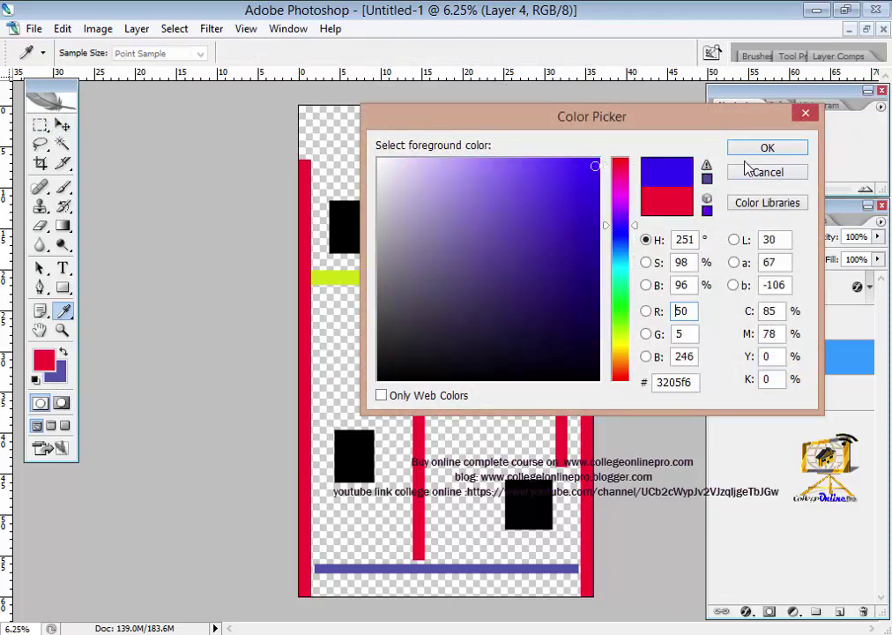
click(623, 362)
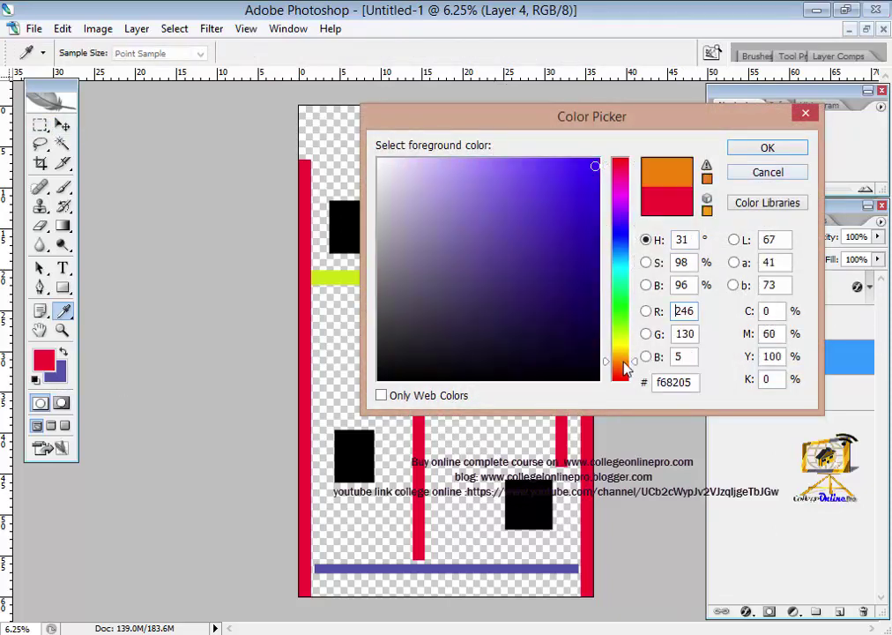
click(766, 149)
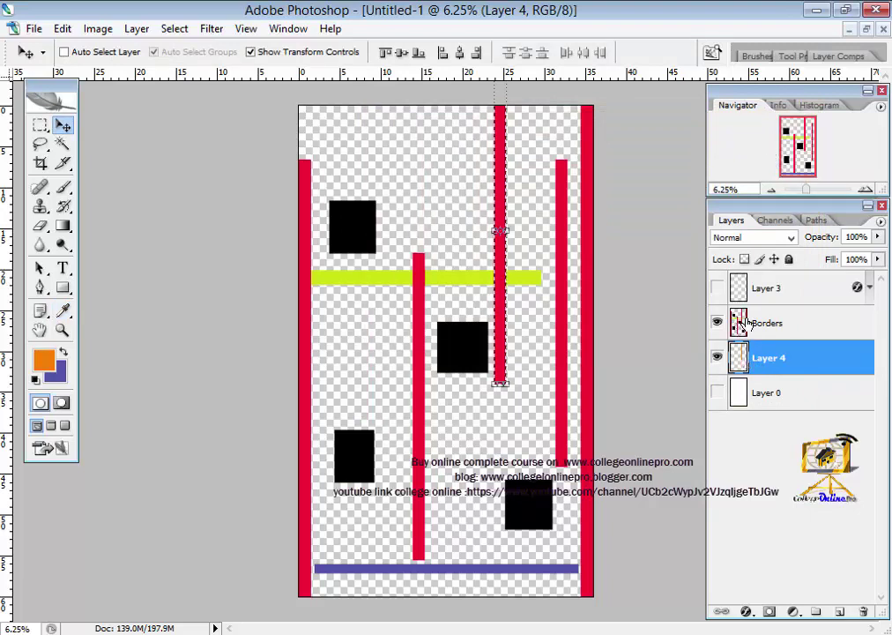
Toggle Borders visibility to check Layer 4, then move the orange bar to the upper left
click(717, 322)
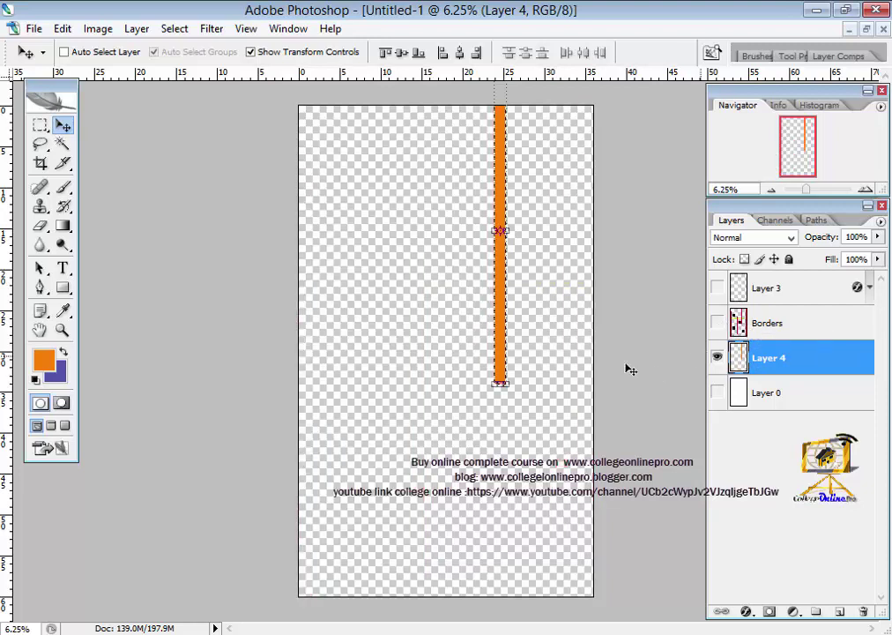
click(717, 322)
click(716, 357)
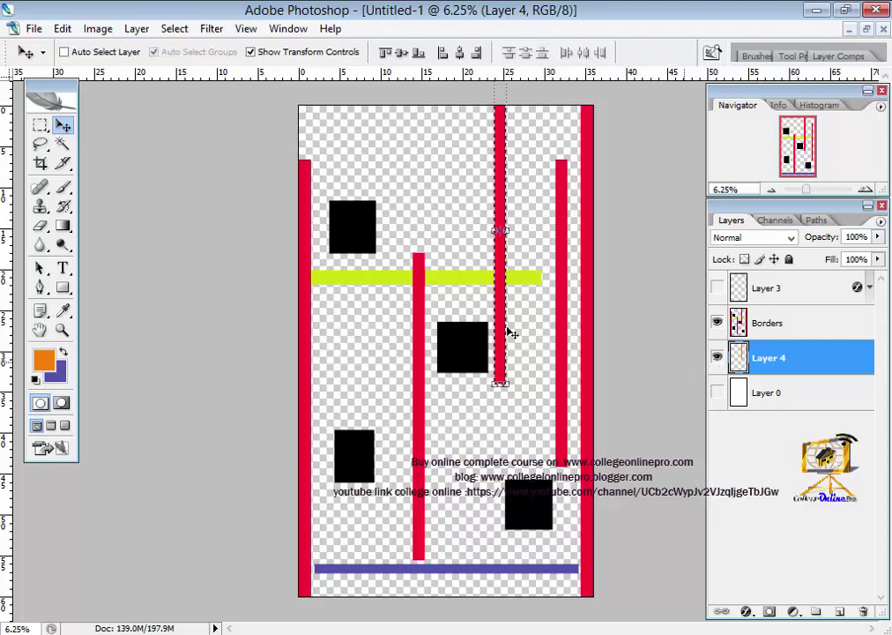
mouse_move(504, 339)
mouse_down()
mouse_move(472, 461)
mouse_move(350, 362)
mouse_move(356, 346)
mouse_up()
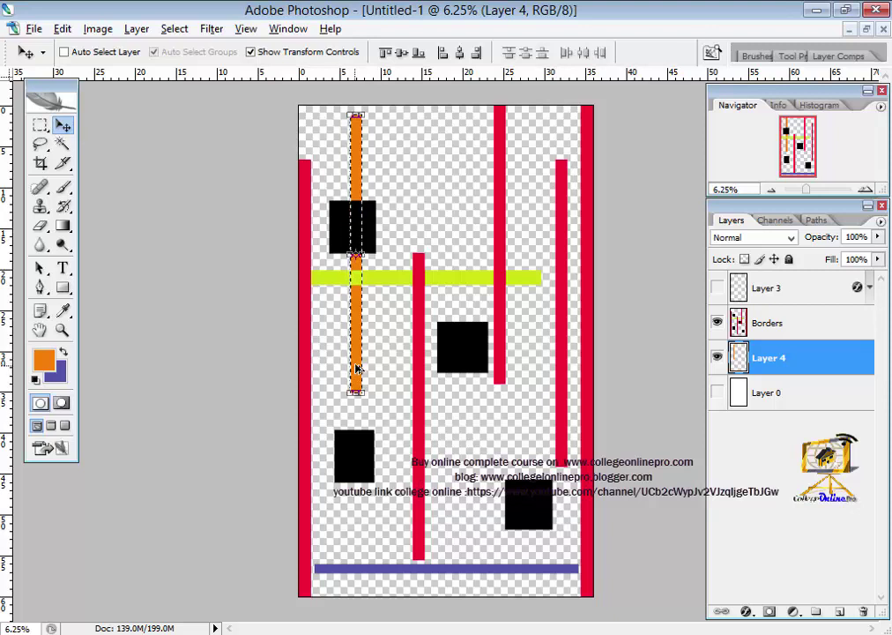
Duplicate the orange bar into a row of stripes beside the red strips, hiding Borders
mouse_move(354, 378)
mouse_down()
mouse_move(467, 442)
mouse_move(548, 443)
mouse_up()
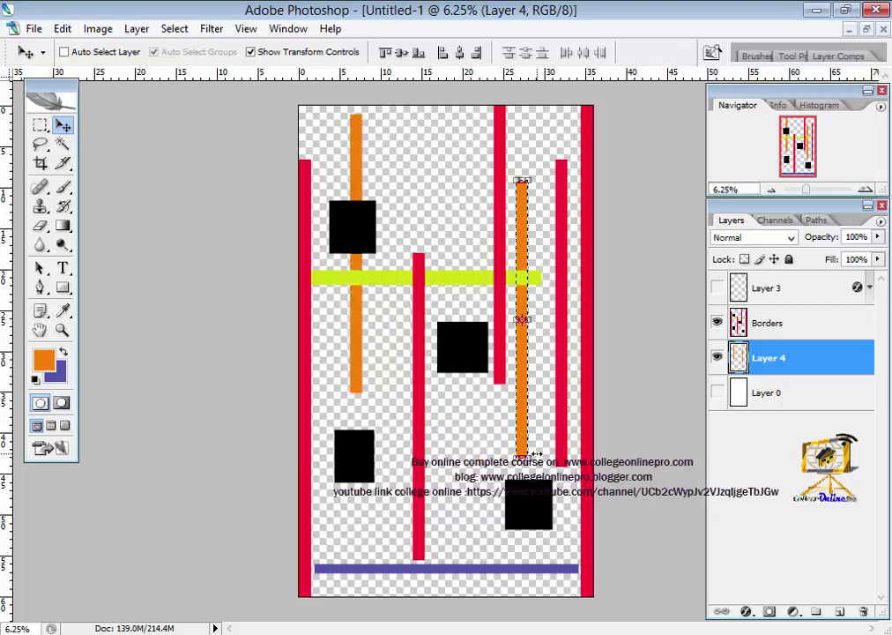
mouse_move(537, 454)
mouse_down()
mouse_move(457, 407)
mouse_move(472, 418)
mouse_up()
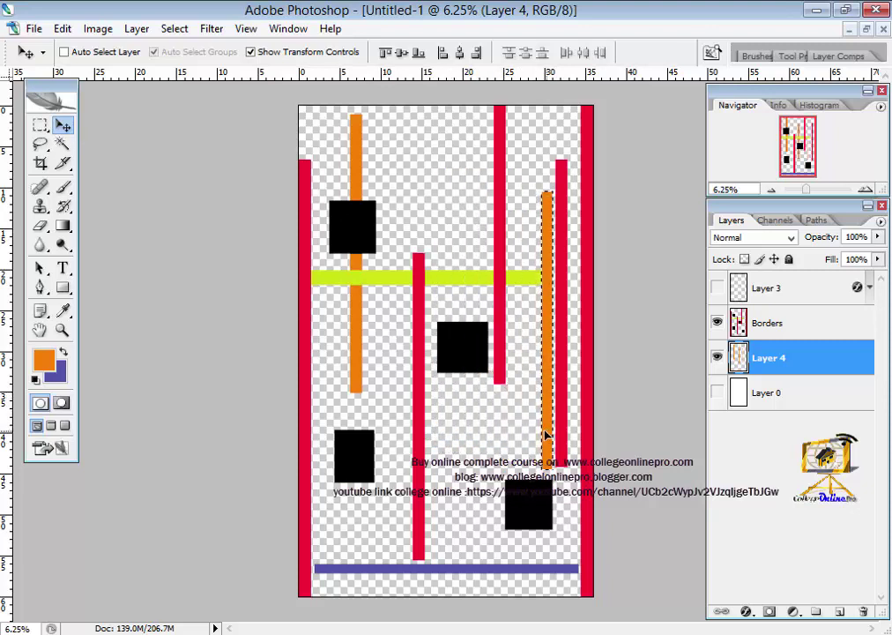
drag(471, 418, 442, 430)
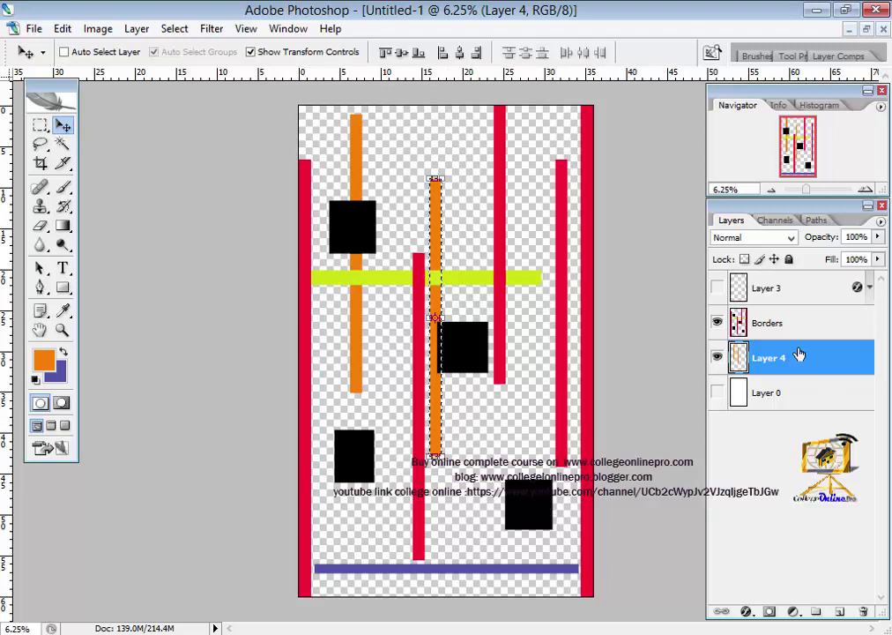
click(717, 323)
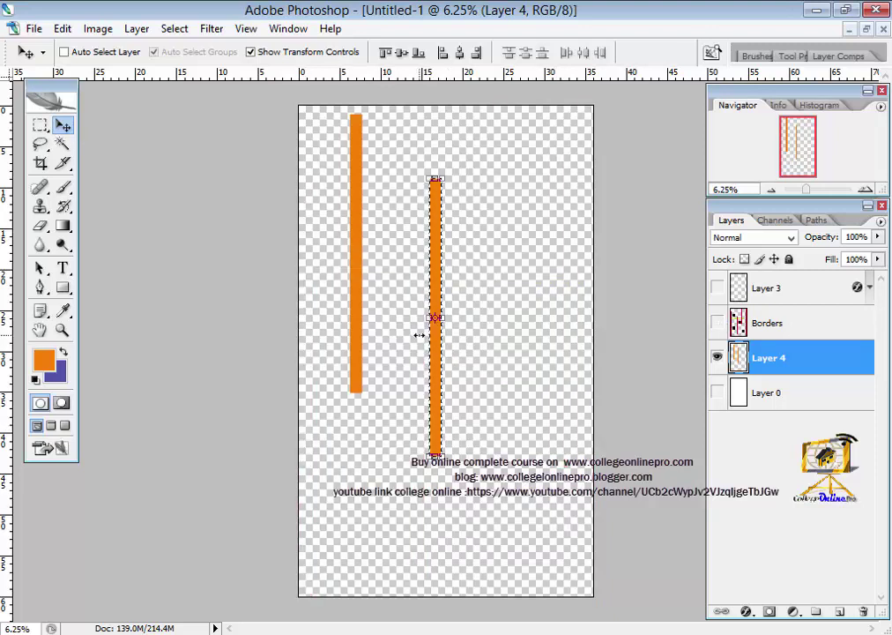
drag(433, 349, 379, 287)
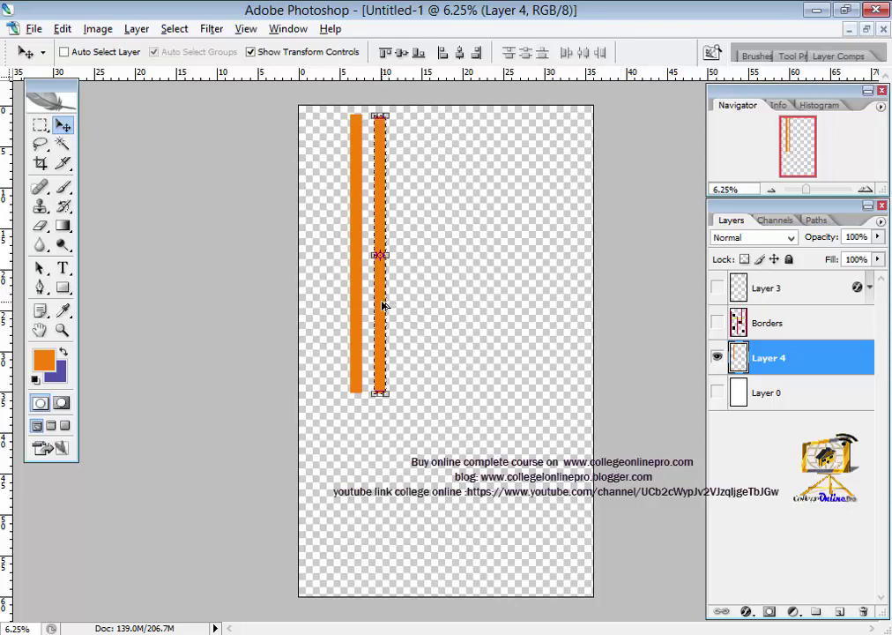
mouse_move(387, 302)
mouse_down()
mouse_move(447, 318)
mouse_move(428, 315)
mouse_move(533, 318)
mouse_move(410, 305)
mouse_move(412, 321)
mouse_move(441, 339)
mouse_move(435, 336)
mouse_move(438, 348)
mouse_move(464, 348)
mouse_move(462, 359)
mouse_move(533, 384)
mouse_move(571, 385)
mouse_move(313, 385)
mouse_up()
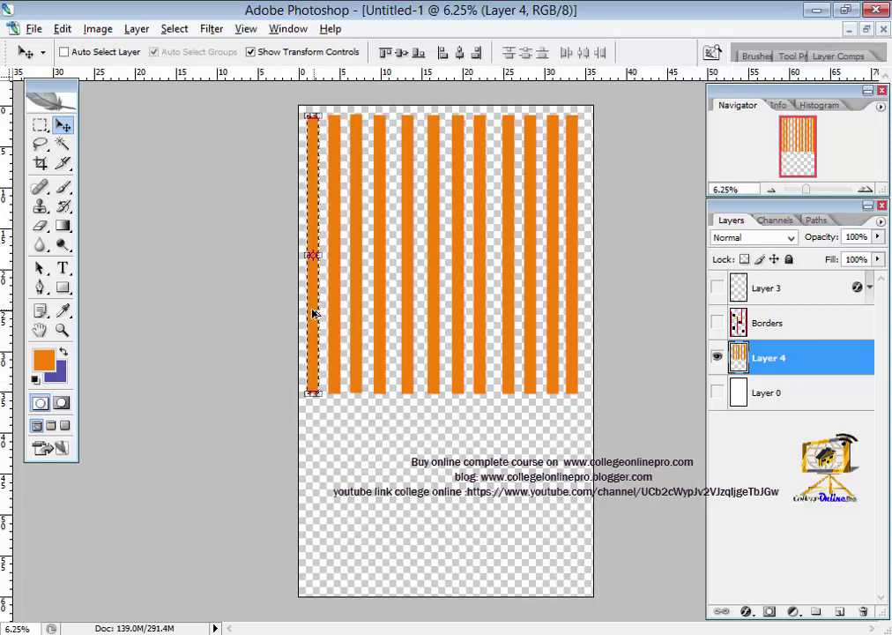
Add a lower row of three orange stripes, then hide Layer 4
drag(313, 312, 310, 597)
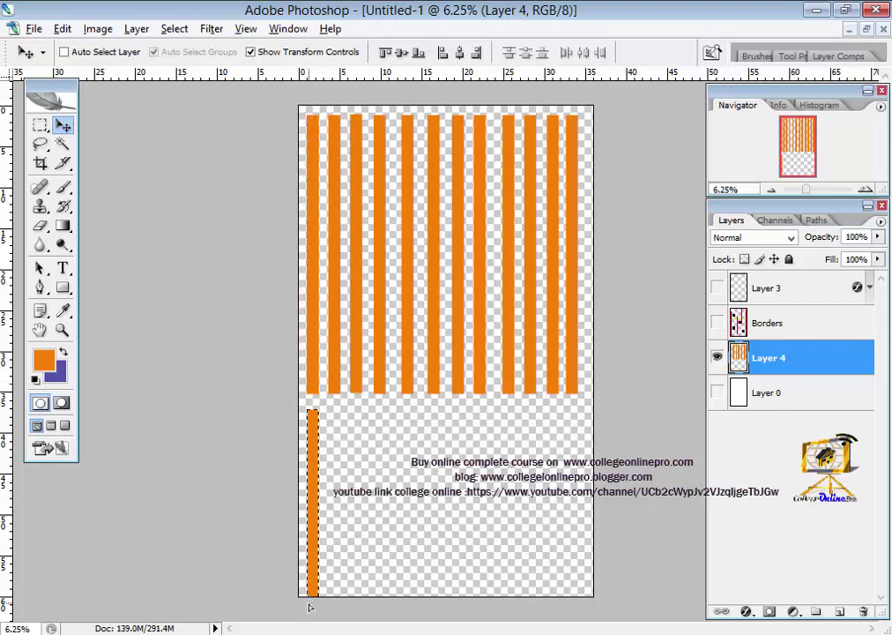
drag(311, 522, 377, 510)
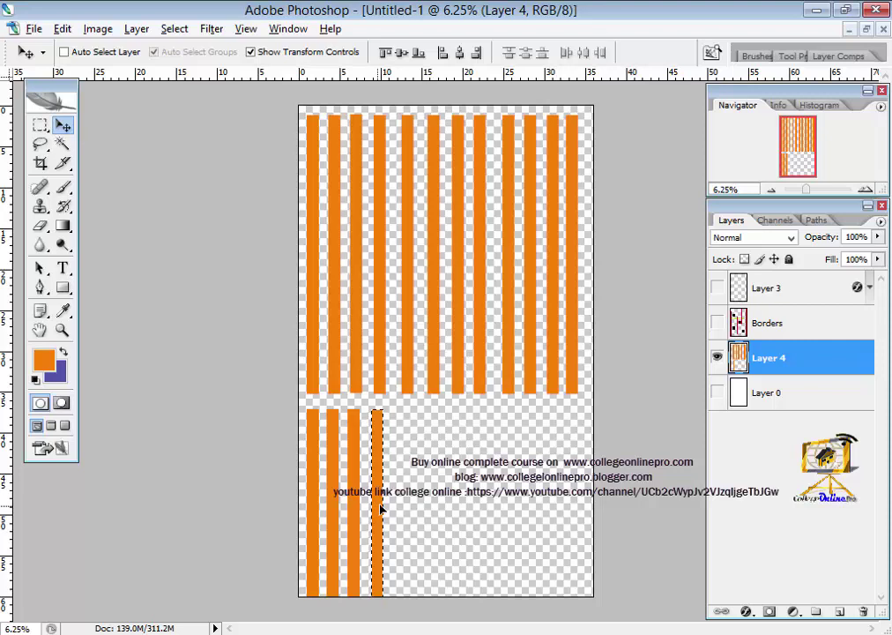
drag(379, 509, 428, 511)
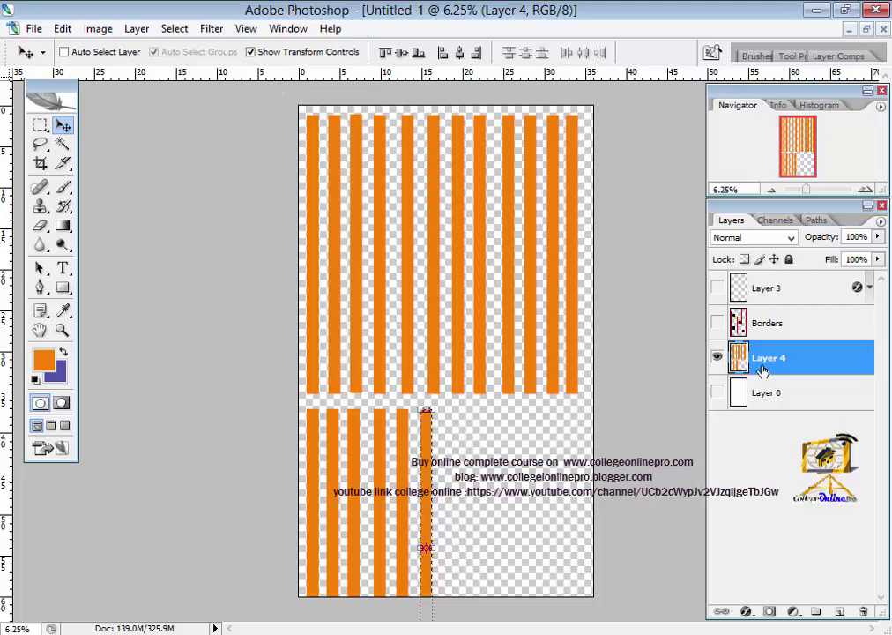
click(716, 357)
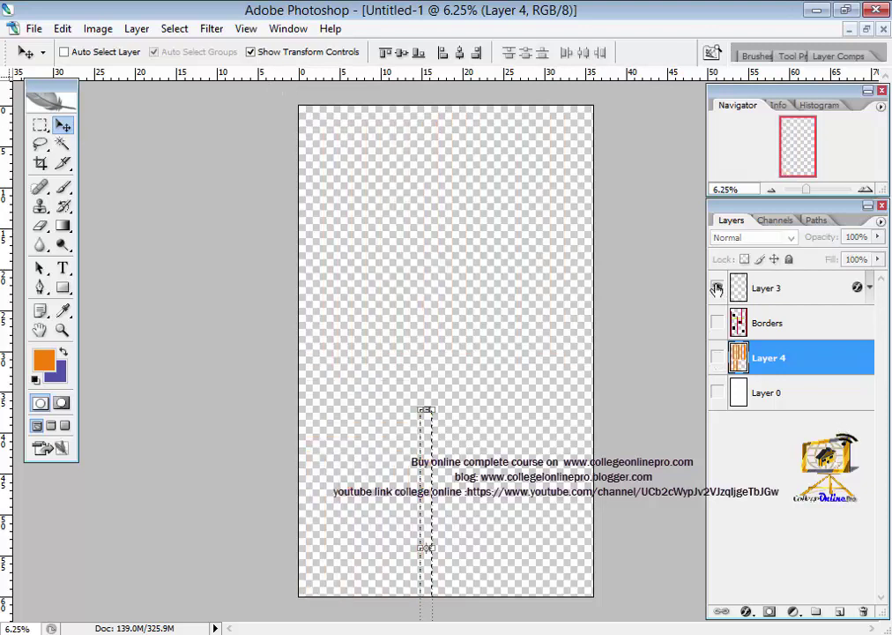
Make Layer 3's grey grid visible and toggle View > Rulers off and back on
click(717, 288)
click(40, 125)
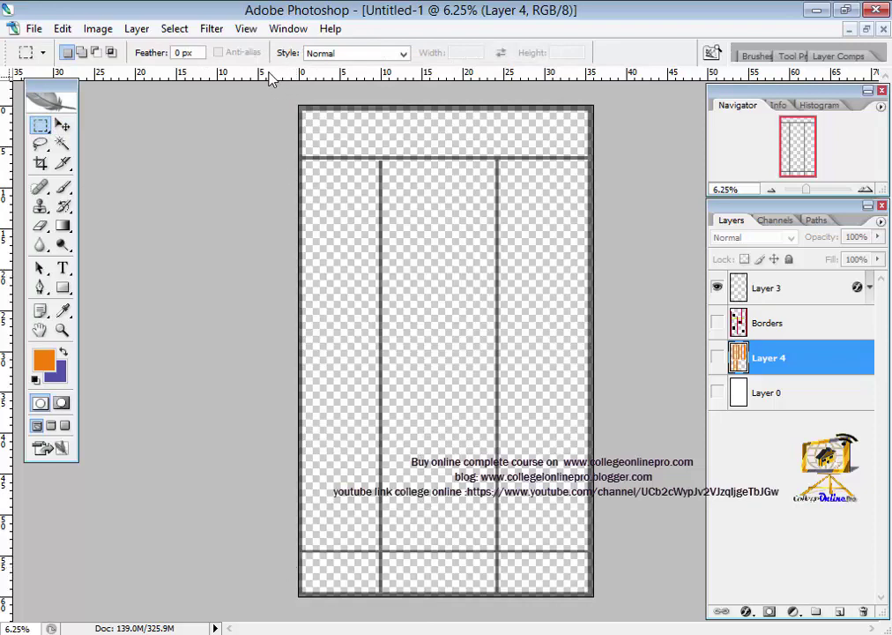
click(247, 29)
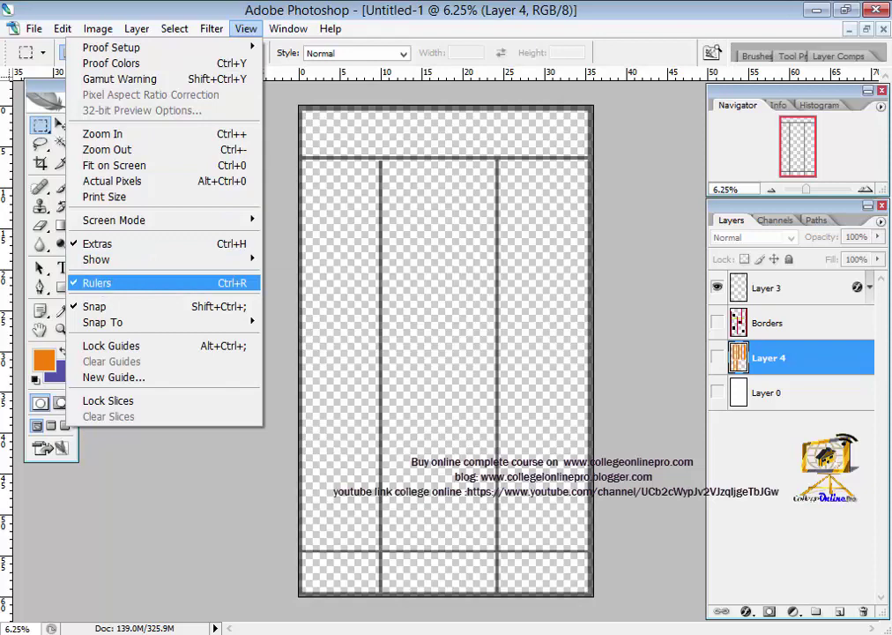
click(115, 283)
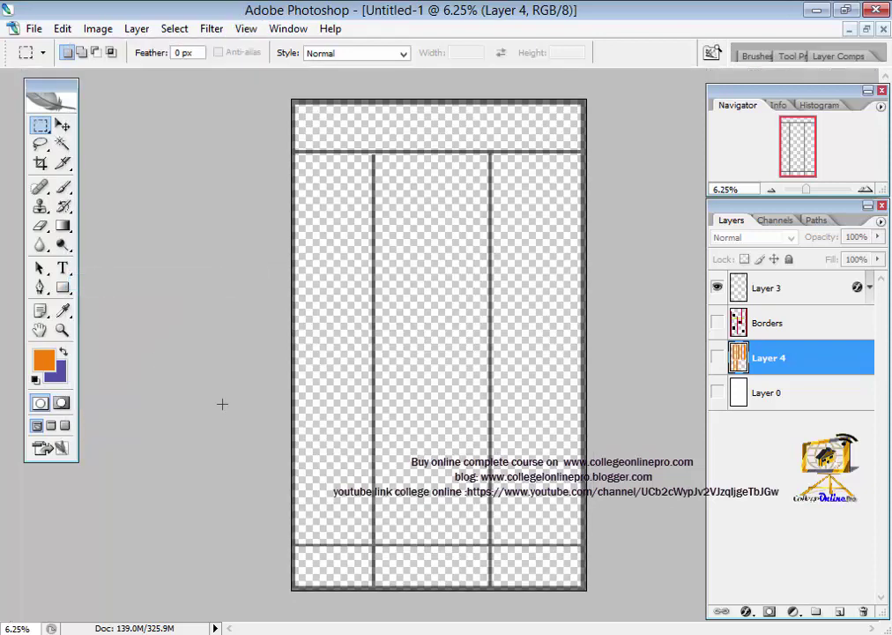
click(246, 28)
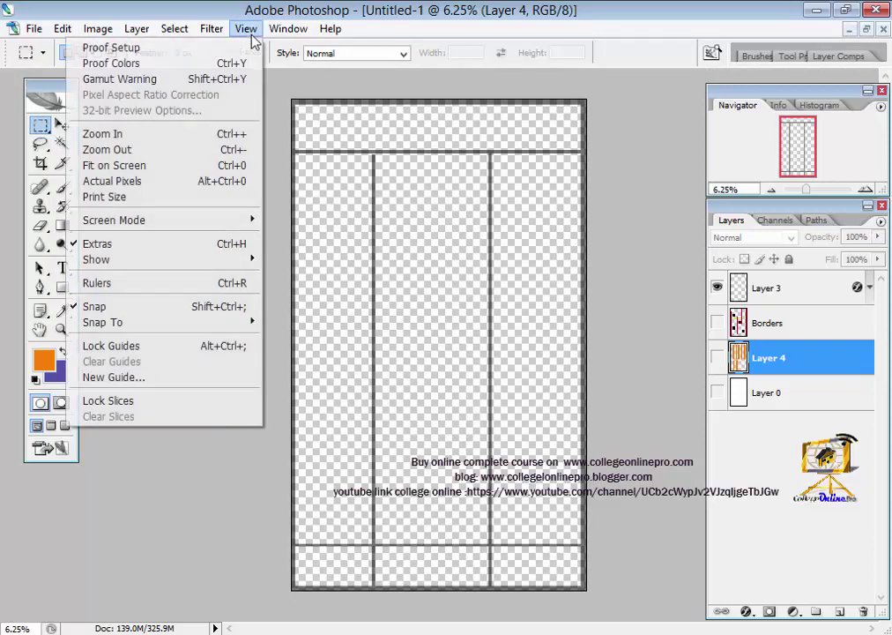
click(124, 283)
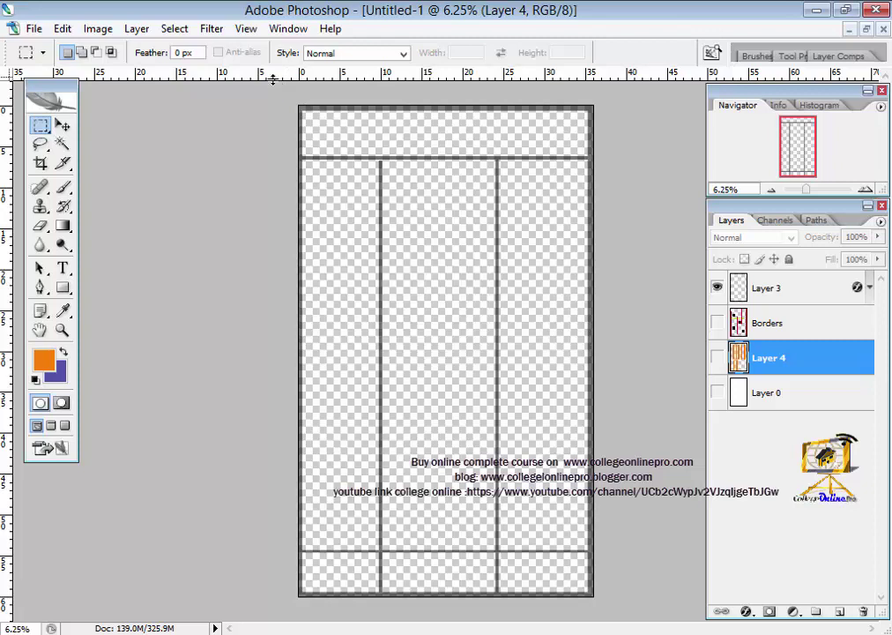
Place horizontal and vertical guides along the gray panel grid's rows and columns, then select Layer 3
mouse_move(273, 81)
mouse_down()
mouse_move(287, 173)
mouse_move(294, 147)
mouse_up()
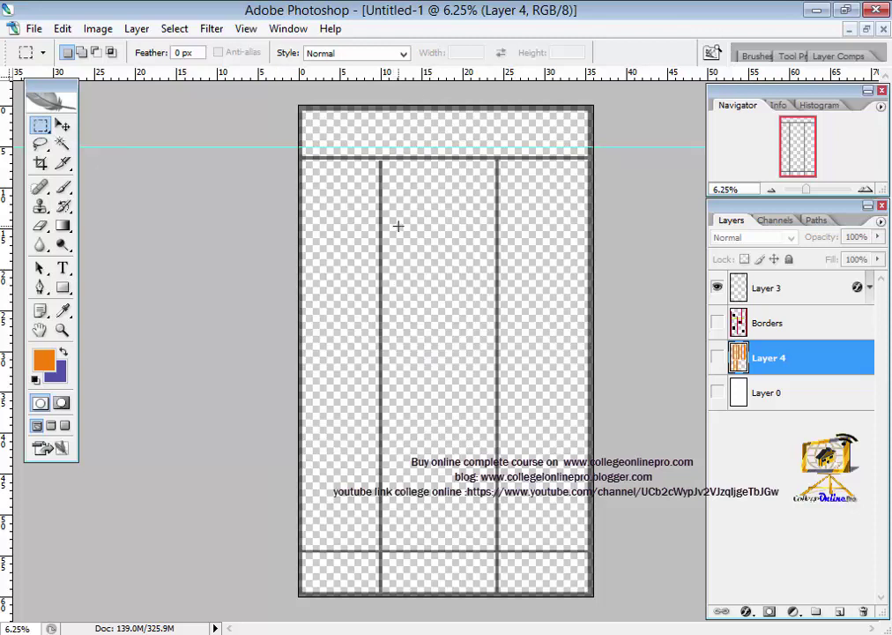
drag(294, 78, 295, 344)
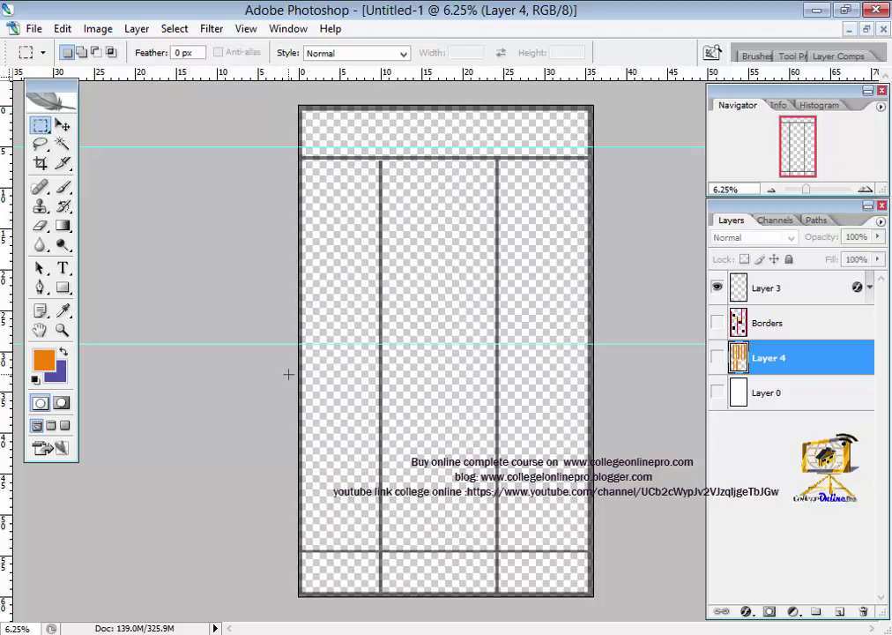
drag(304, 404, 306, 435)
drag(333, 81, 282, 516)
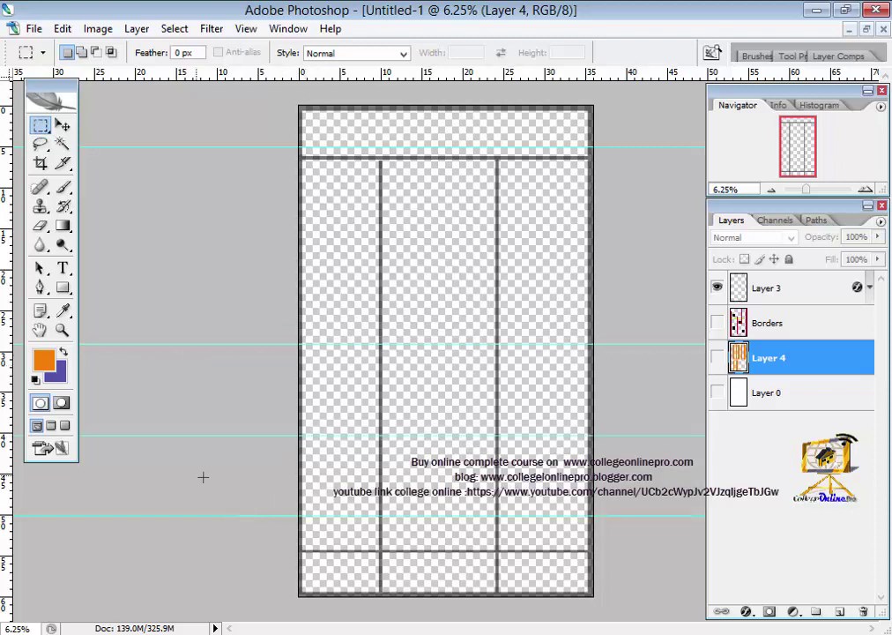
mouse_move(9, 511)
mouse_down()
mouse_move(328, 575)
mouse_move(341, 569)
mouse_up()
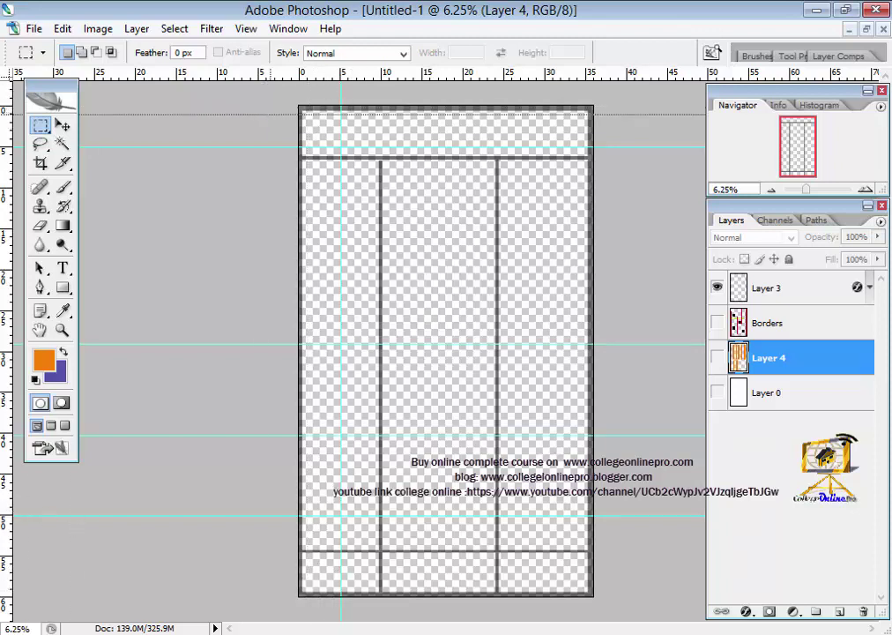
drag(269, 72, 270, 114)
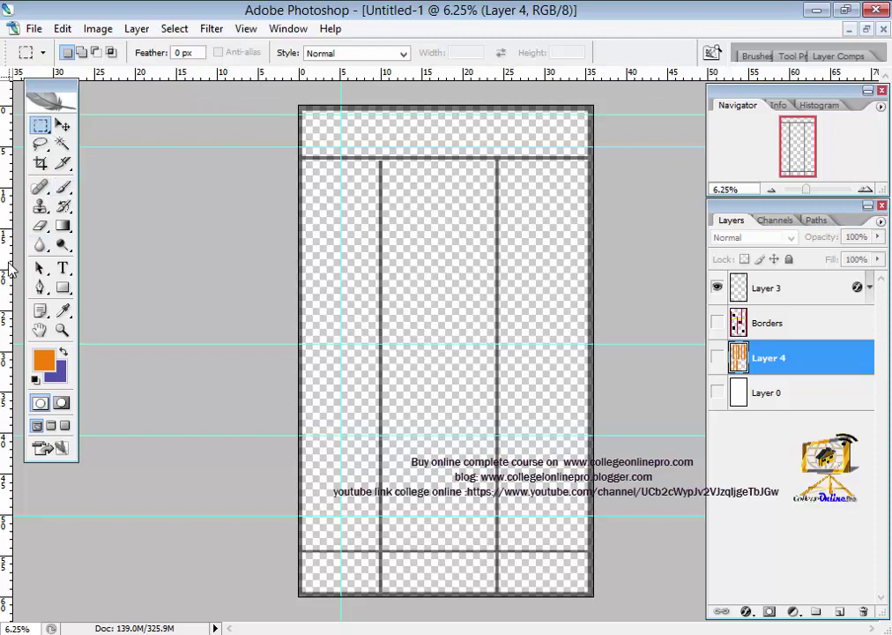
drag(7, 212, 305, 336)
mouse_move(13, 388)
mouse_down()
mouse_move(358, 492)
mouse_move(410, 498)
mouse_up()
drag(7, 456, 476, 527)
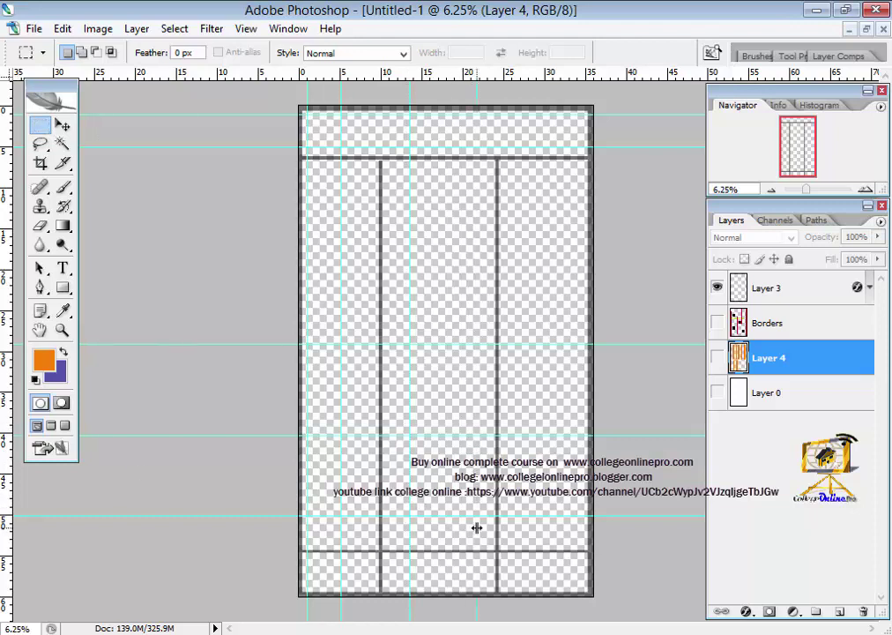
drag(6, 364, 554, 543)
click(845, 291)
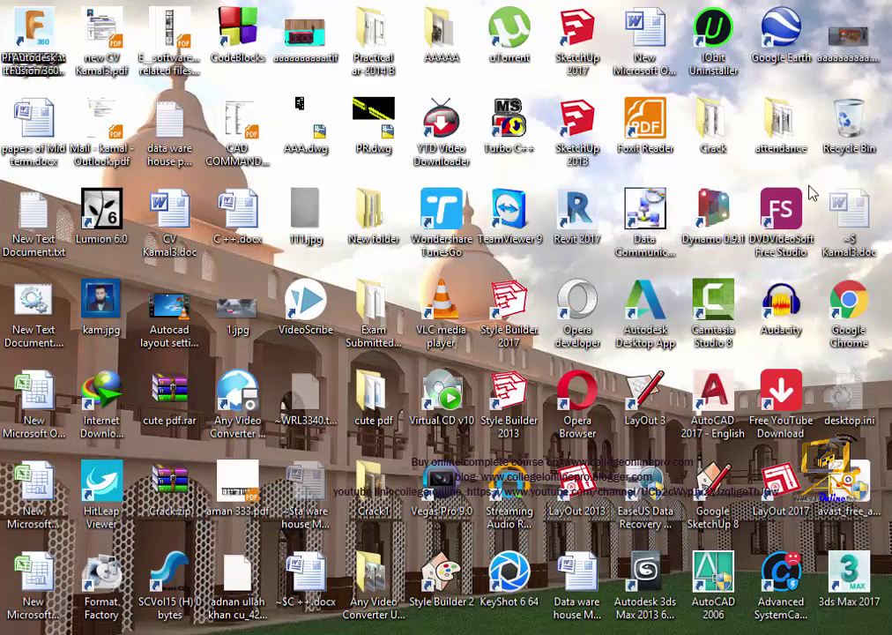
Drag the room render JPG from the desktop onto the Photoshop window
click(848, 40)
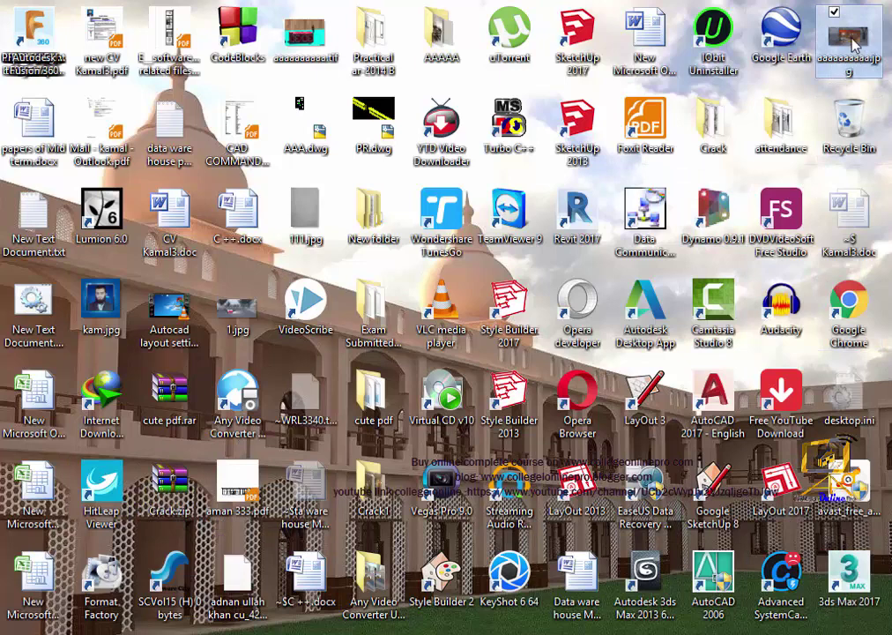
mouse_move(853, 44)
mouse_down()
mouse_move(650, 521)
mouse_move(676, 476)
mouse_up()
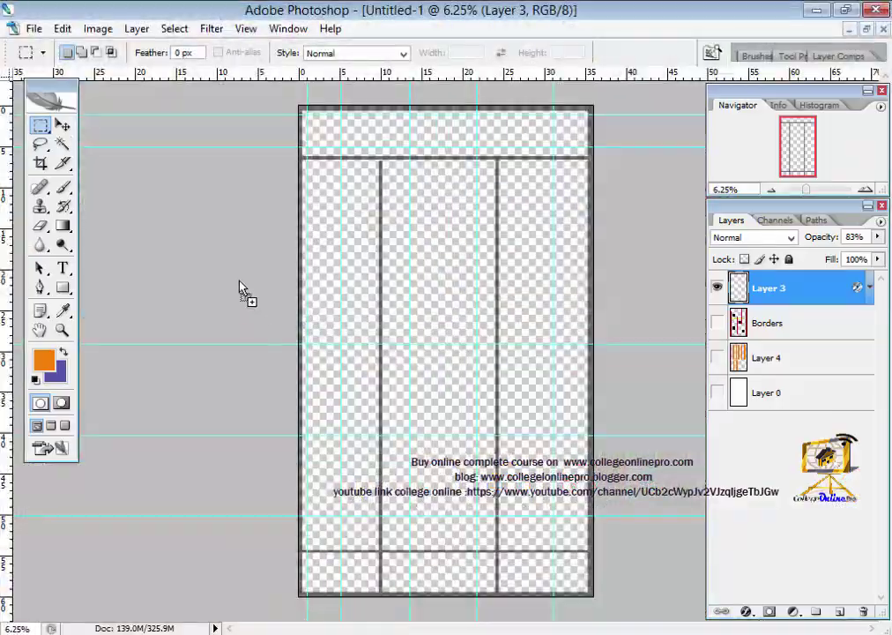
Unlock the room render as Layer 0 and paste it into the layout as Layer 5
drag(240, 287, 239, 277)
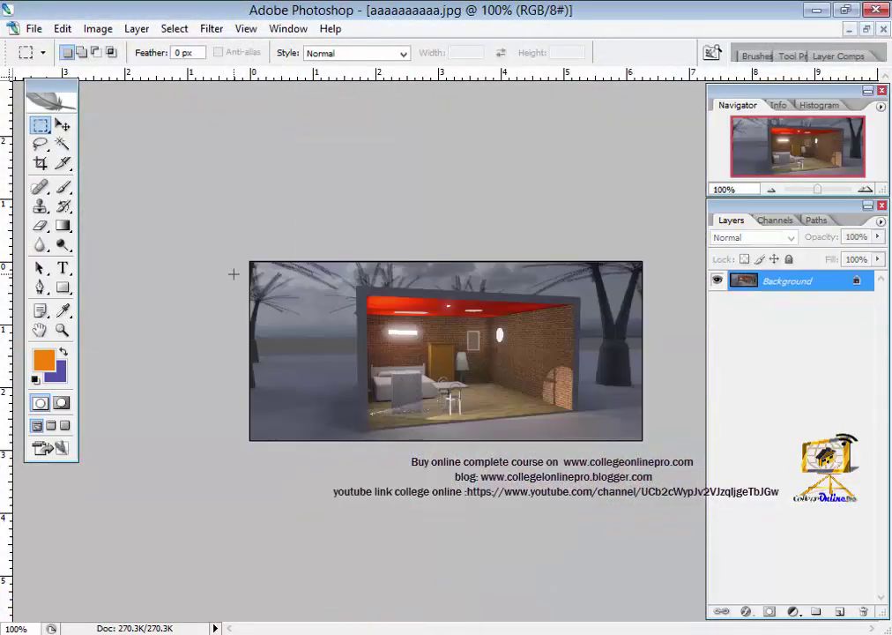
double_click(776, 281)
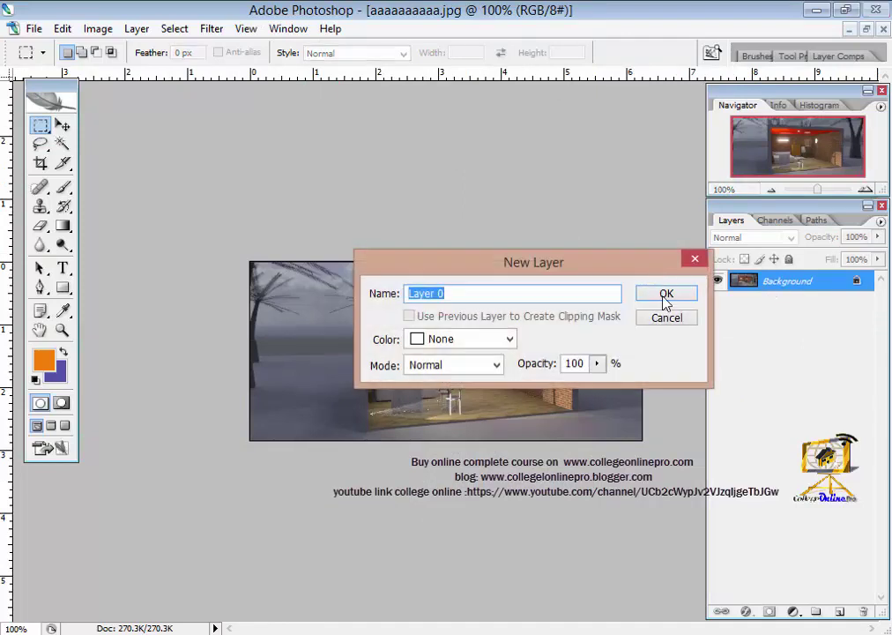
click(663, 245)
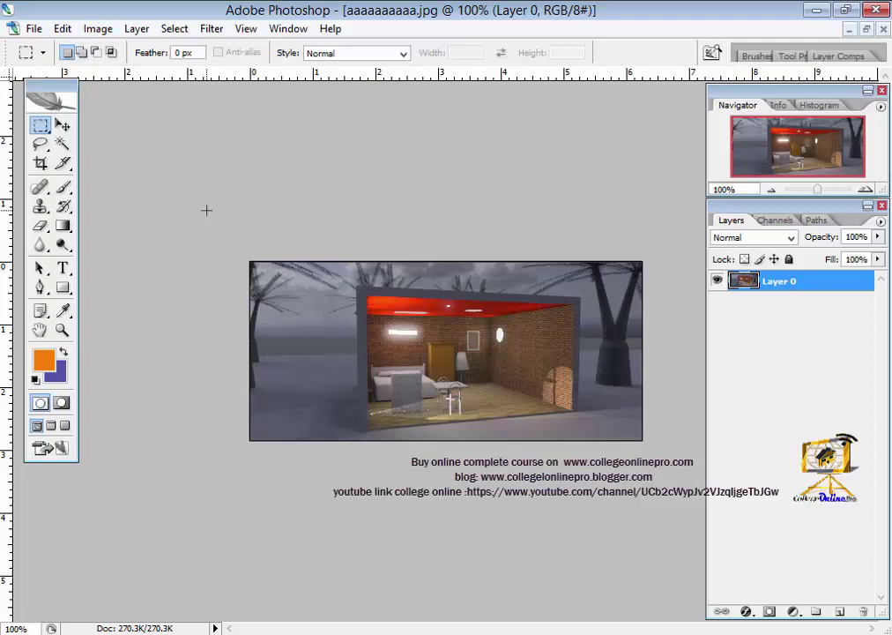
key(ctrl+a)
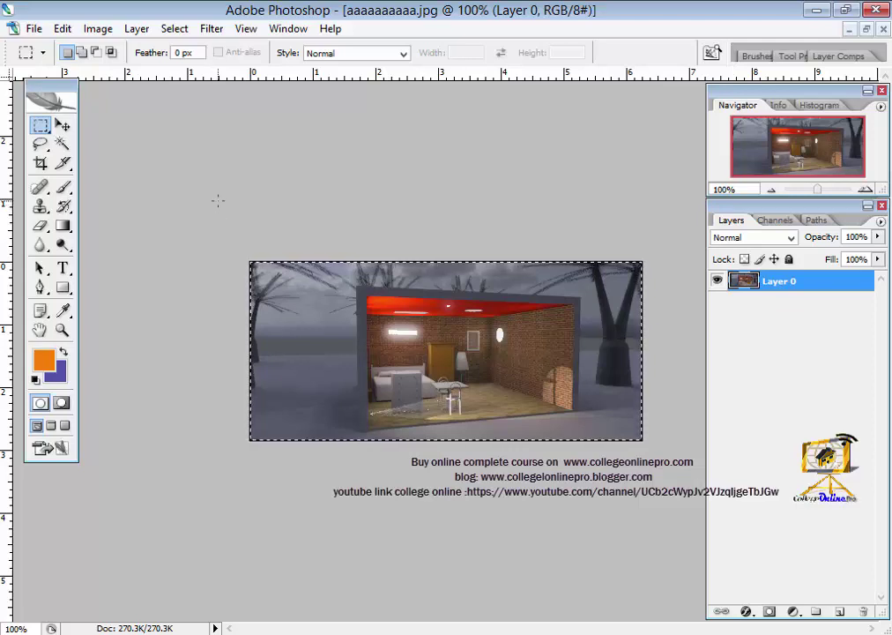
key(ctrl+Tab)
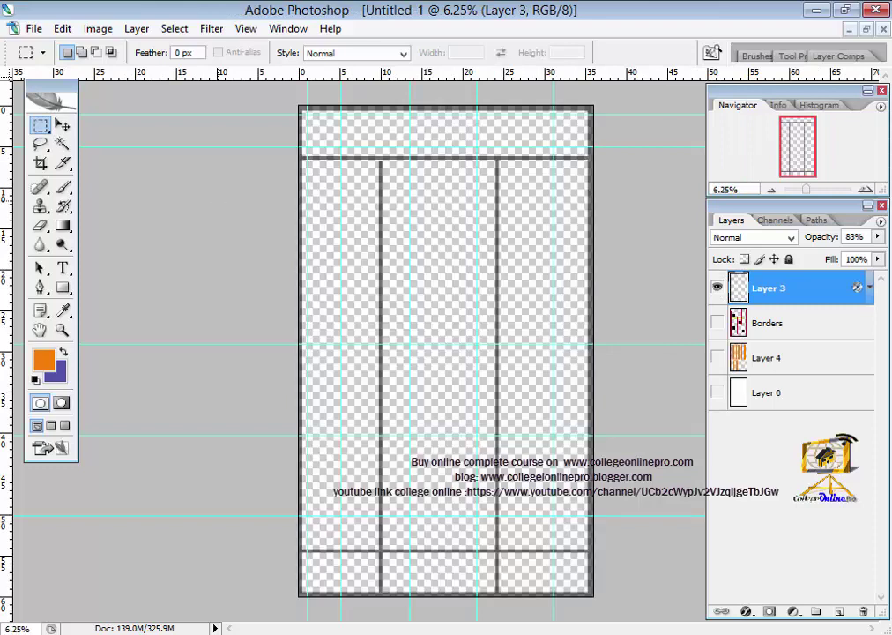
key(ctrl+v)
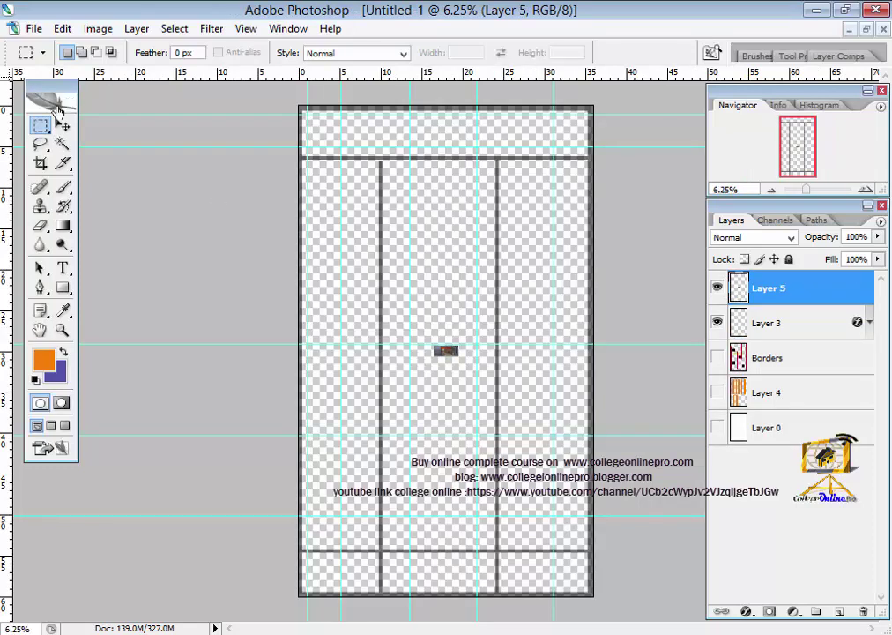
Reposition the small pasted room image upward on the layout page with the Move tool
click(62, 126)
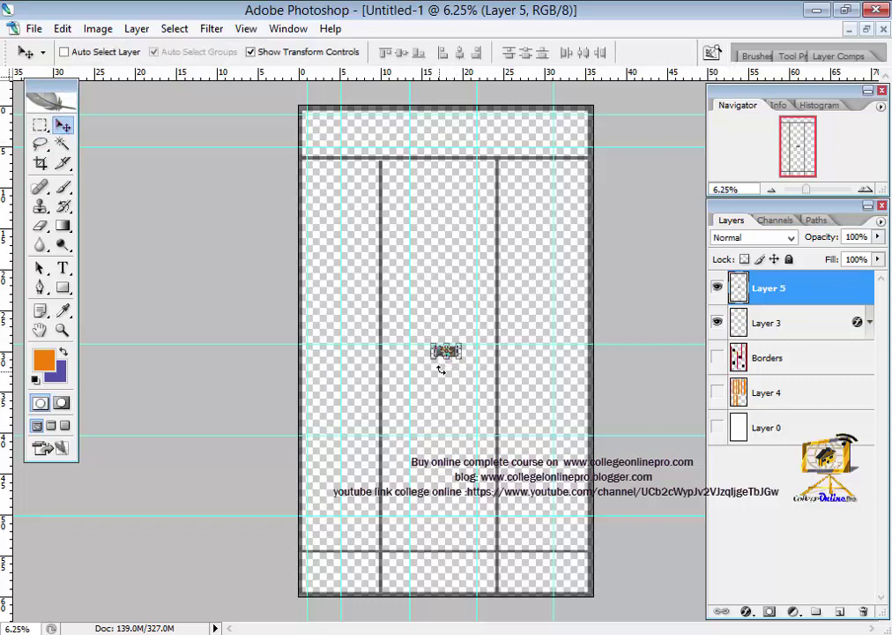
key(ctrl+t)
click(659, 55)
scroll(441, 379, up, 1)
scroll(440, 379, up, 1)
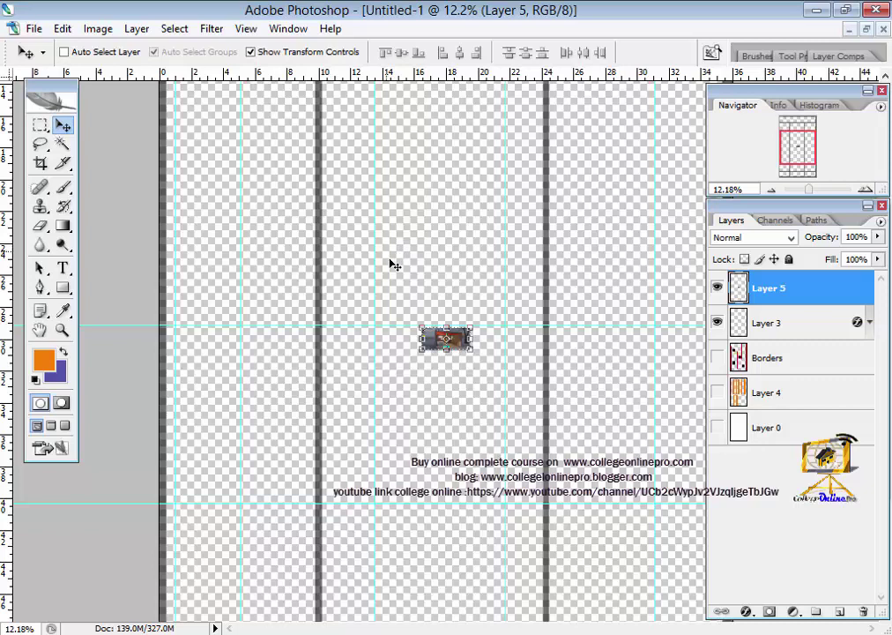
scroll(447, 278, down, 1)
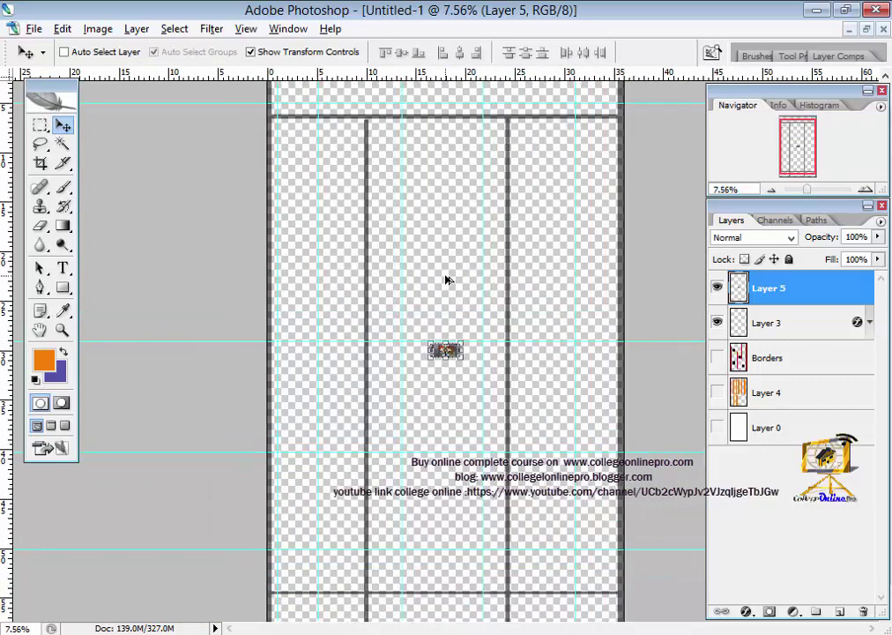
scroll(445, 286, down, 1)
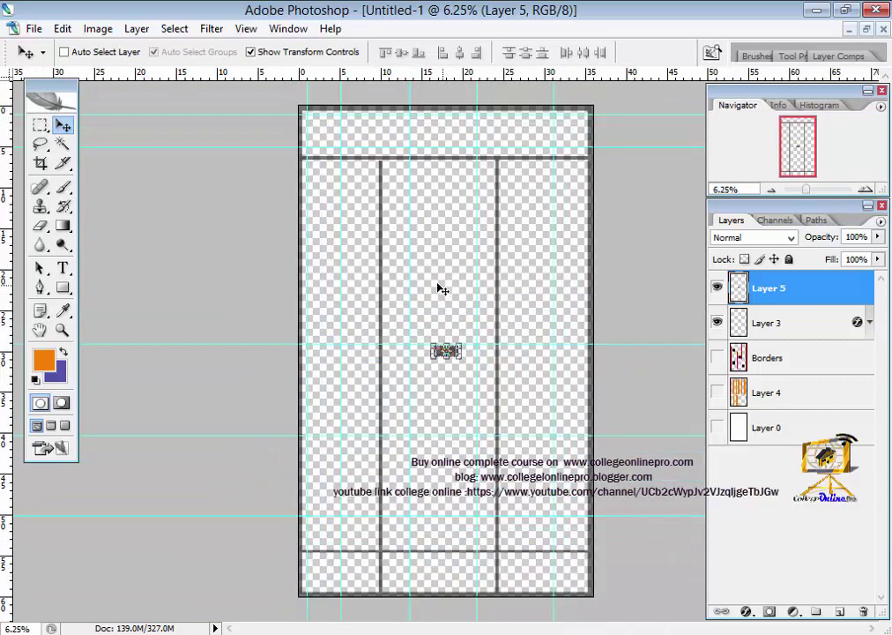
scroll(444, 357, up, 2)
scroll(438, 355, up, 1)
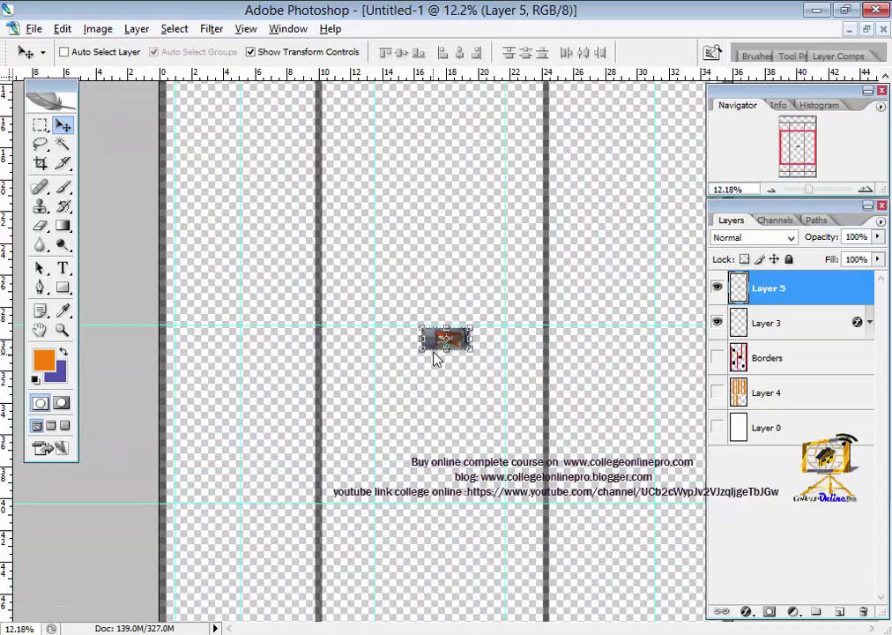
drag(425, 302, 444, 256)
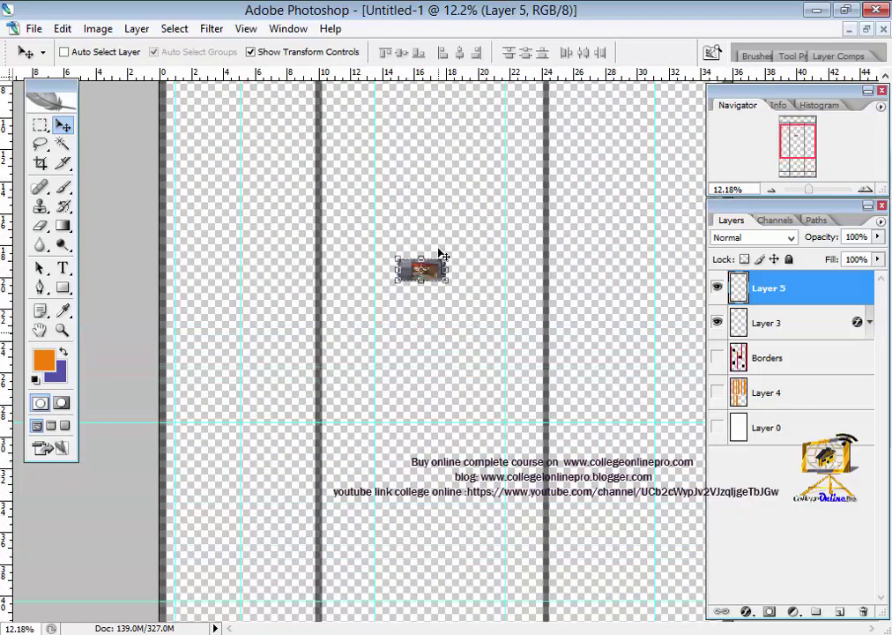
scroll(444, 257, up, 1)
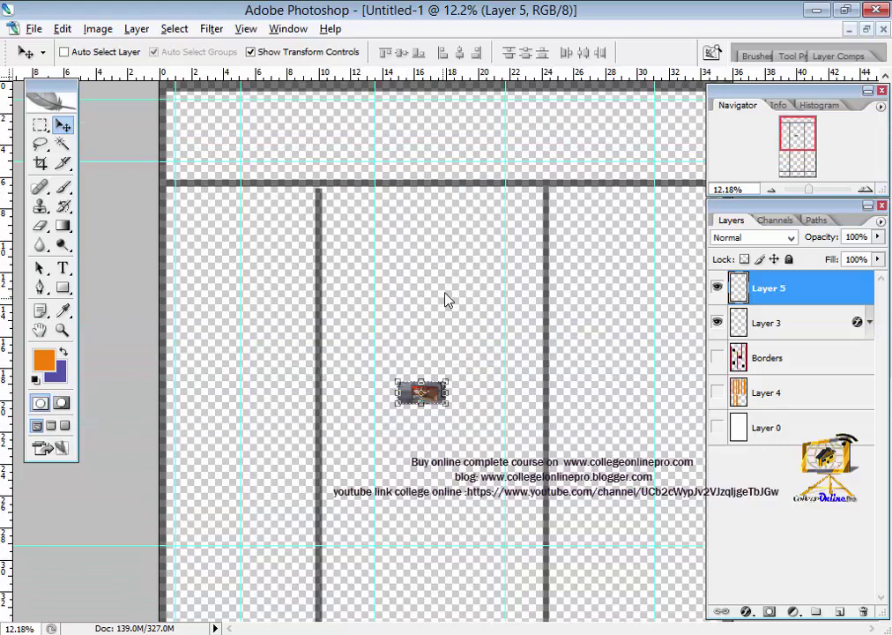
scroll(433, 291, down, 1)
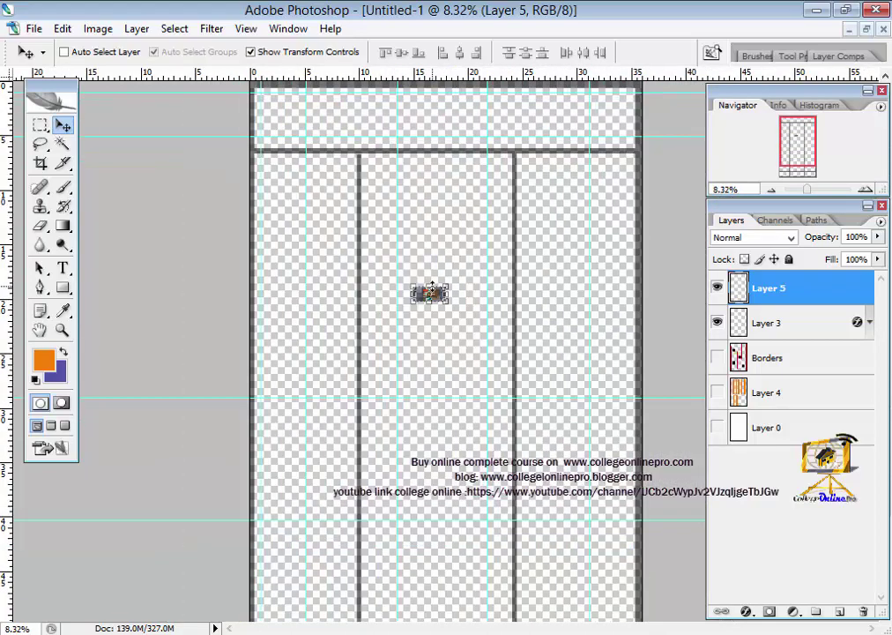
scroll(432, 292, down, 1)
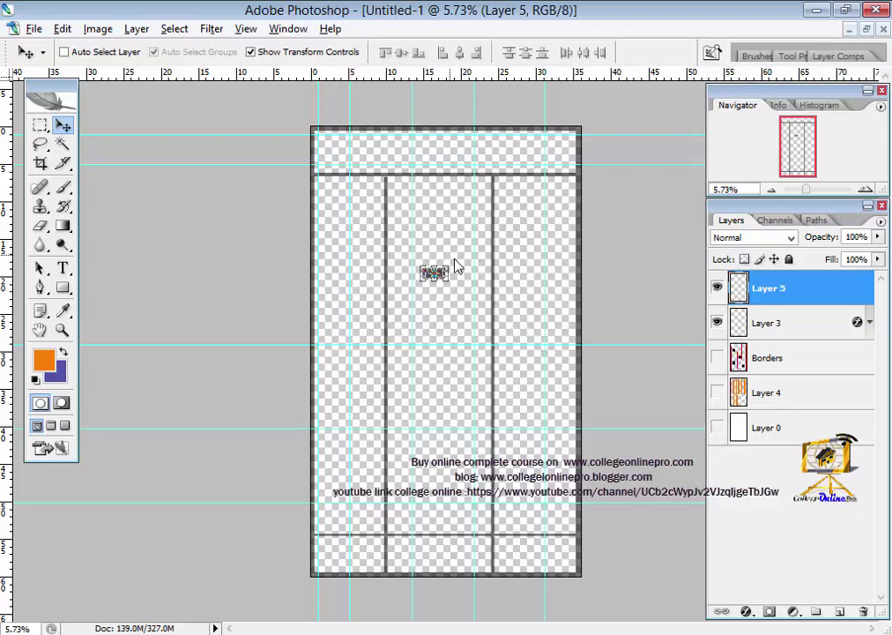
scroll(452, 260, up, 1)
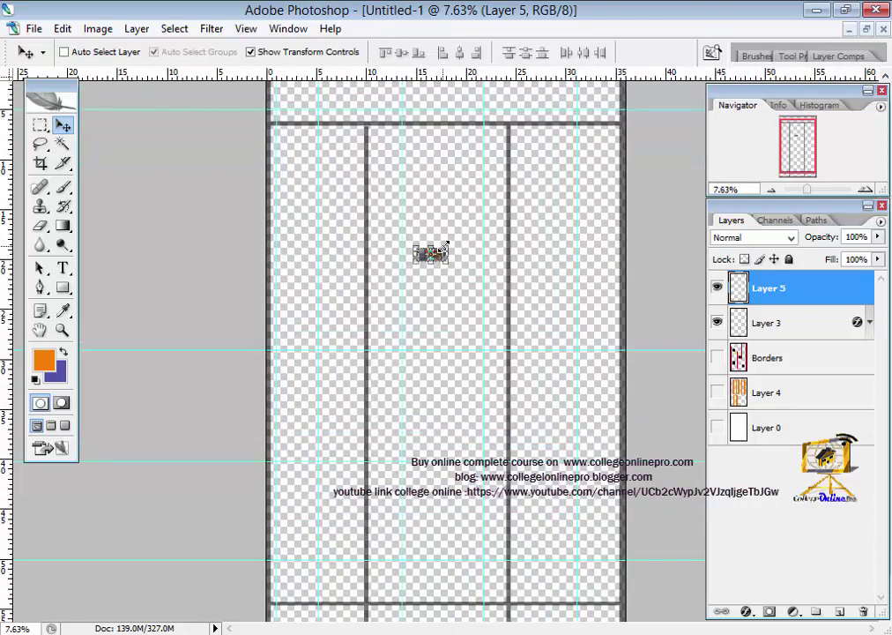
scroll(444, 239, down, 1)
scroll(446, 211, up, 2)
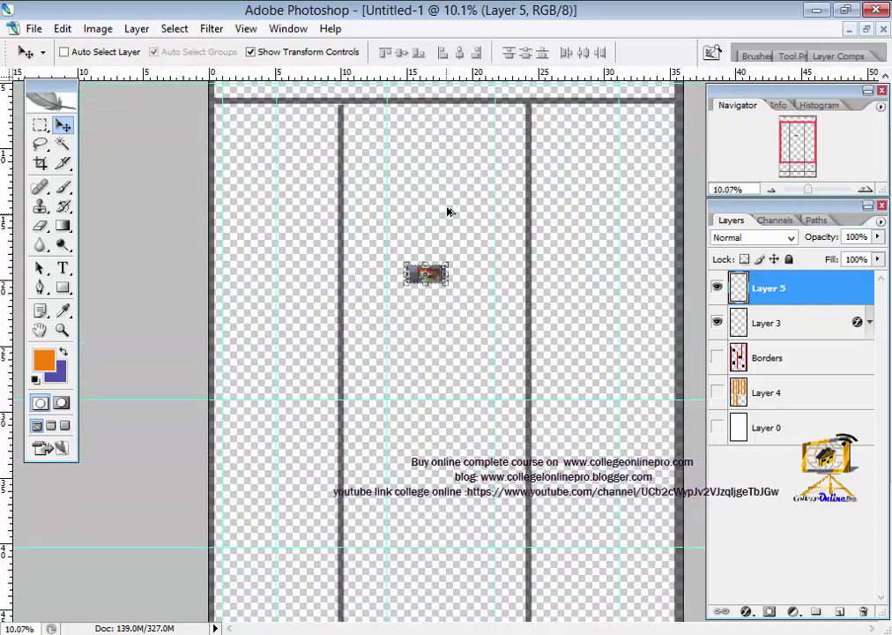
scroll(446, 199, up, 1)
scroll(446, 199, up, 1)
scroll(445, 197, down, 7)
scroll(445, 197, up, 2)
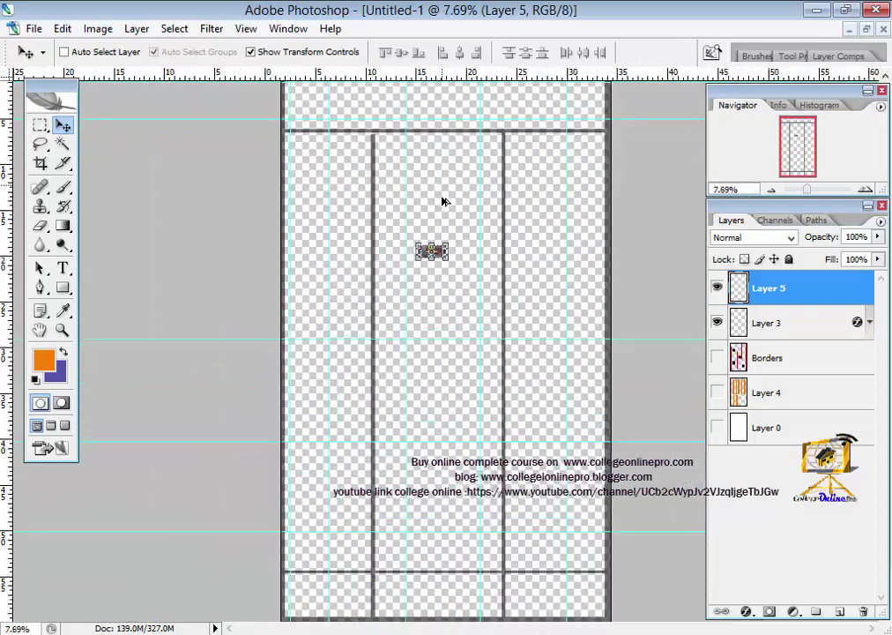
scroll(444, 150, up, 2)
scroll(441, 99, up, 3)
scroll(454, 148, down, 4)
scroll(456, 147, down, 5)
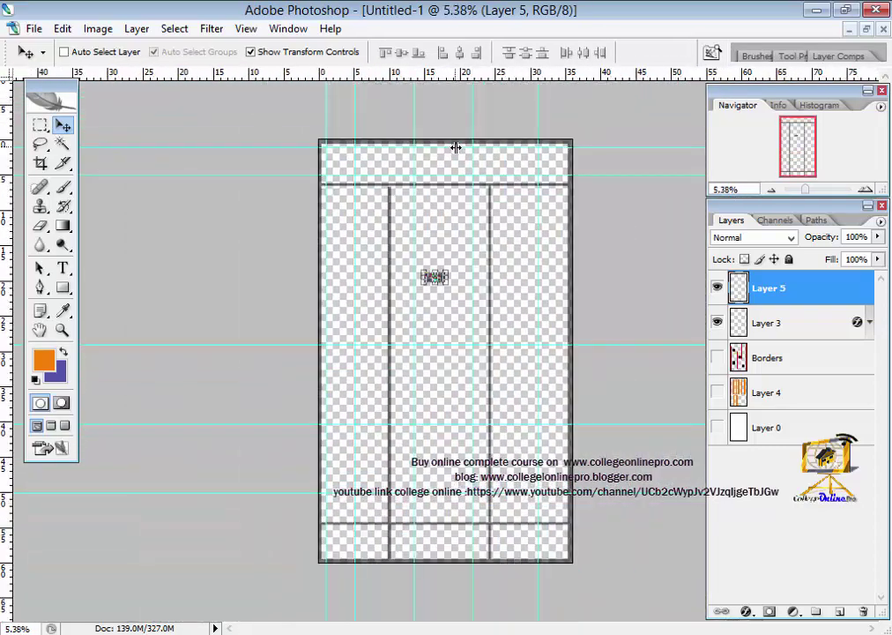
scroll(452, 191, up, 3)
scroll(451, 193, up, 1)
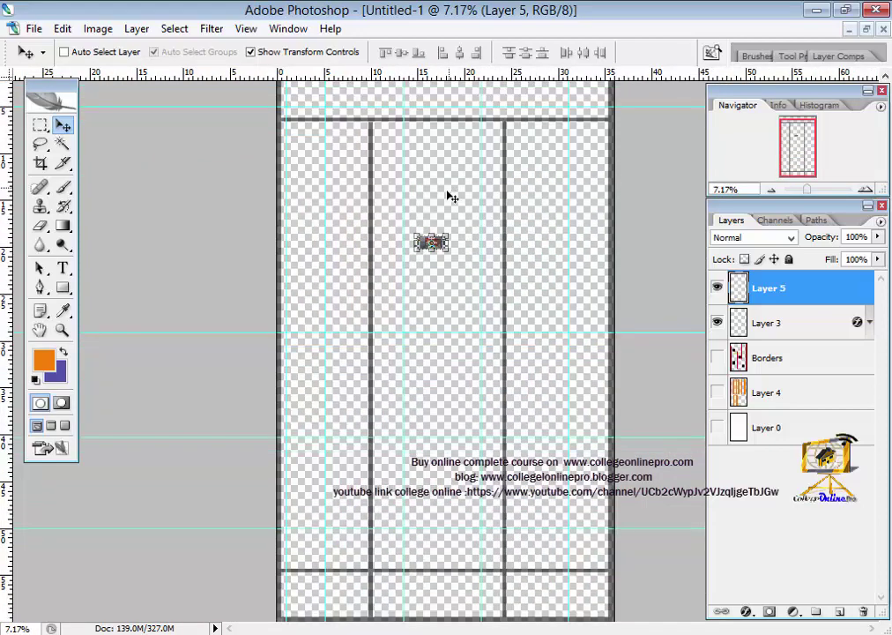
scroll(440, 225, down, 1)
scroll(438, 224, up, 1)
scroll(435, 223, up, 6)
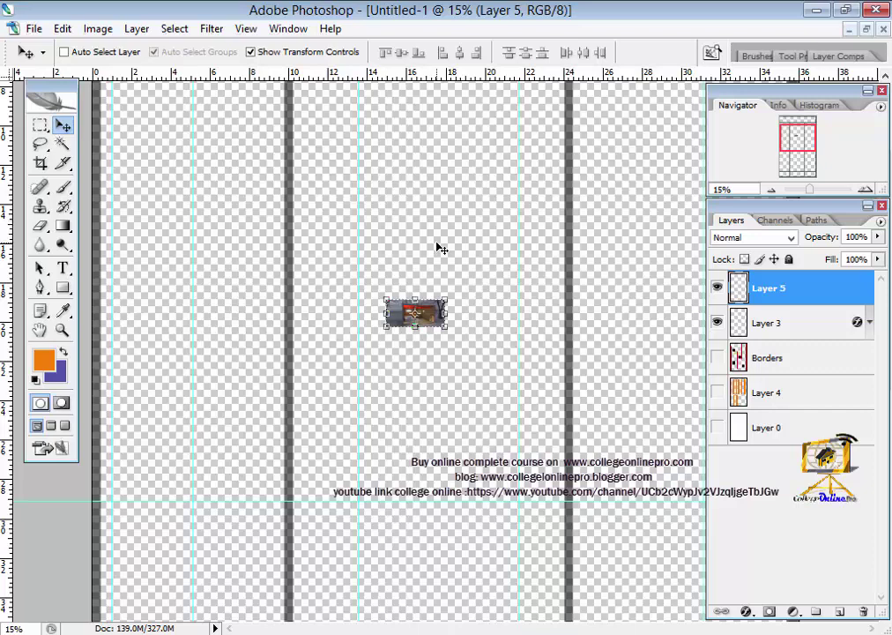
Drag the Layer 5 room render toward the header, then down into the page's middle column
drag(441, 249, 440, 53)
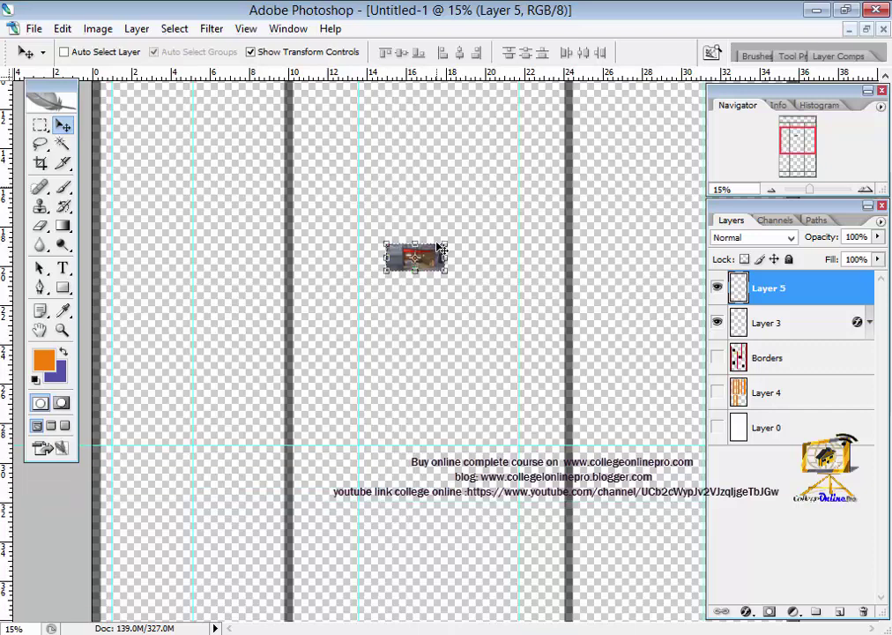
scroll(435, 241, down, 1)
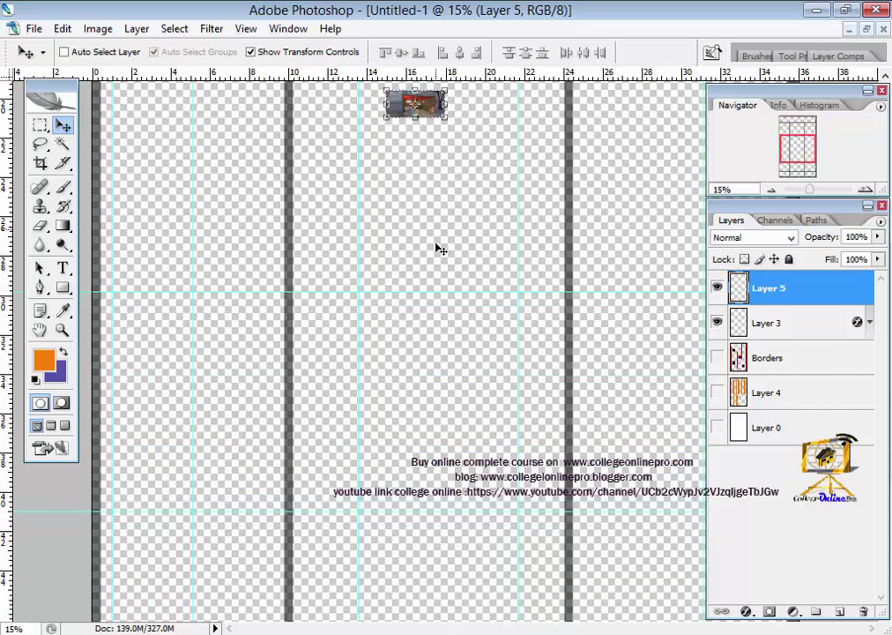
scroll(435, 247, down, 2)
scroll(435, 261, up, 6)
scroll(435, 261, up, 6)
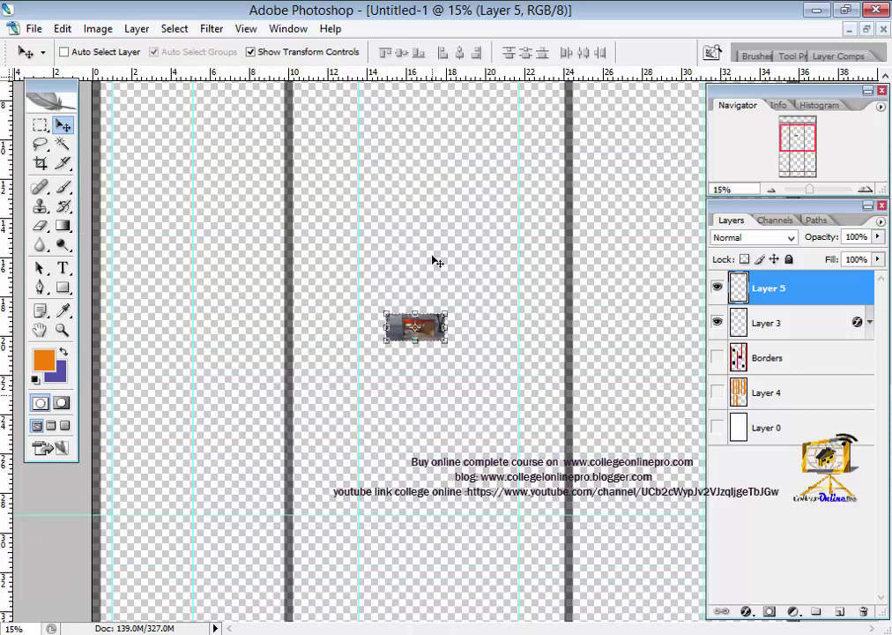
scroll(435, 260, up, 5)
scroll(434, 261, up, 2)
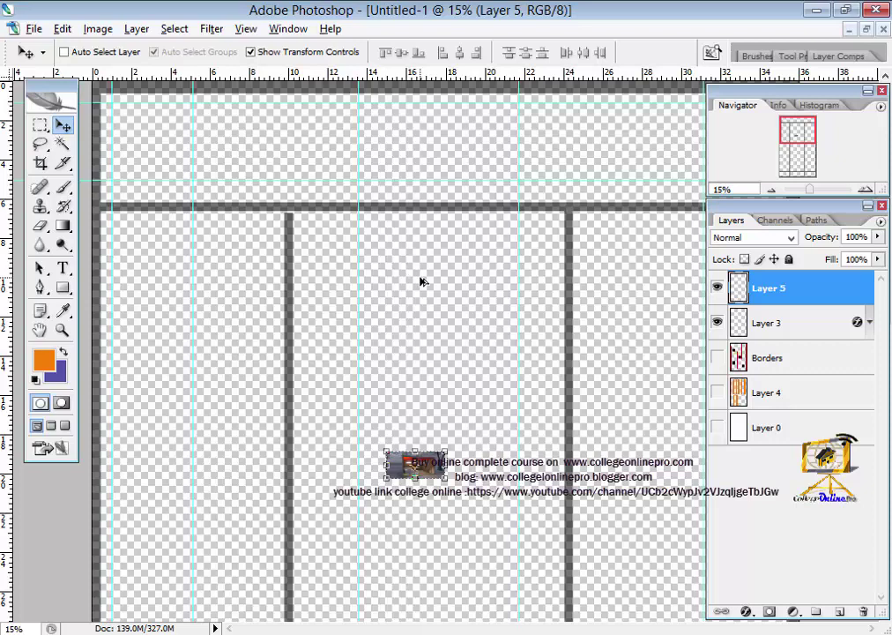
scroll(421, 282, down, 2)
scroll(420, 280, down, 1)
scroll(420, 277, down, 1)
scroll(418, 277, down, 1)
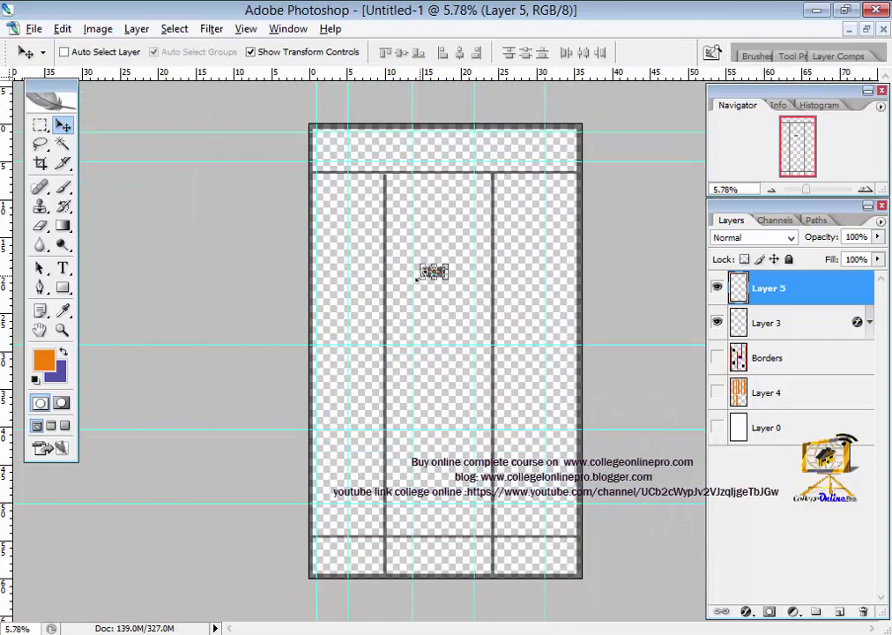
scroll(417, 277, down, 1)
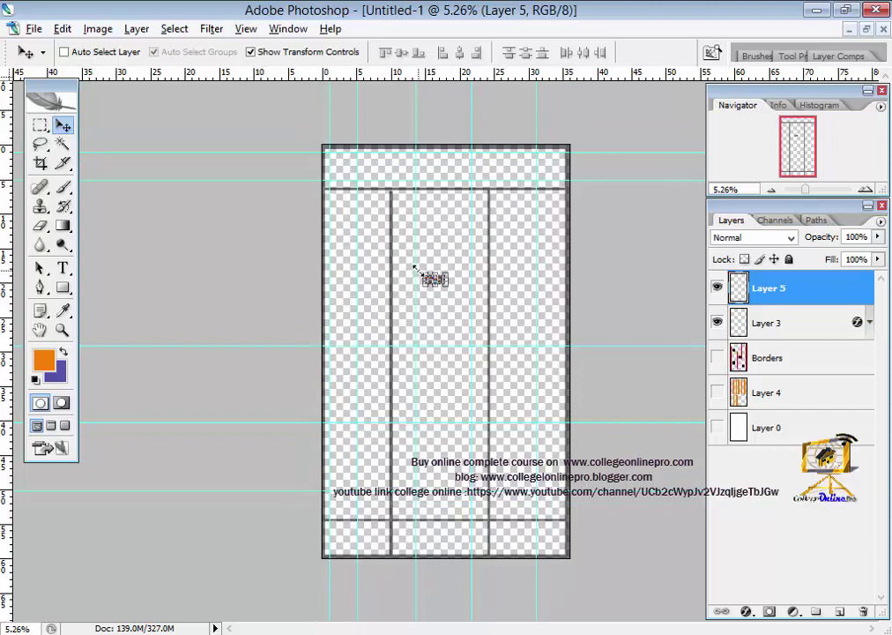
scroll(414, 267, up, 3)
scroll(414, 267, down, 3)
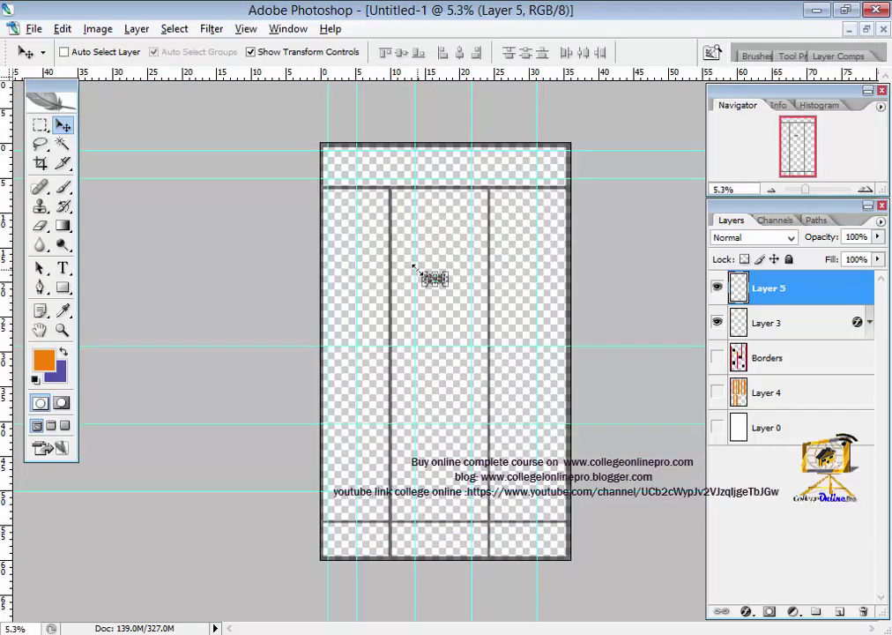
scroll(414, 265, down, 1)
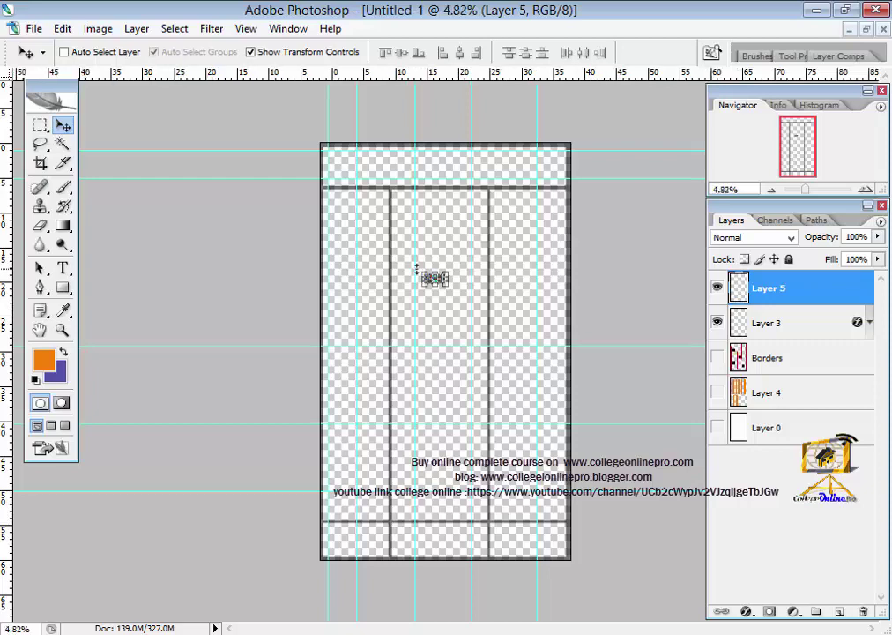
scroll(432, 262, down, 1)
scroll(430, 245, up, 3)
scroll(435, 247, up, 1)
scroll(435, 248, up, 1)
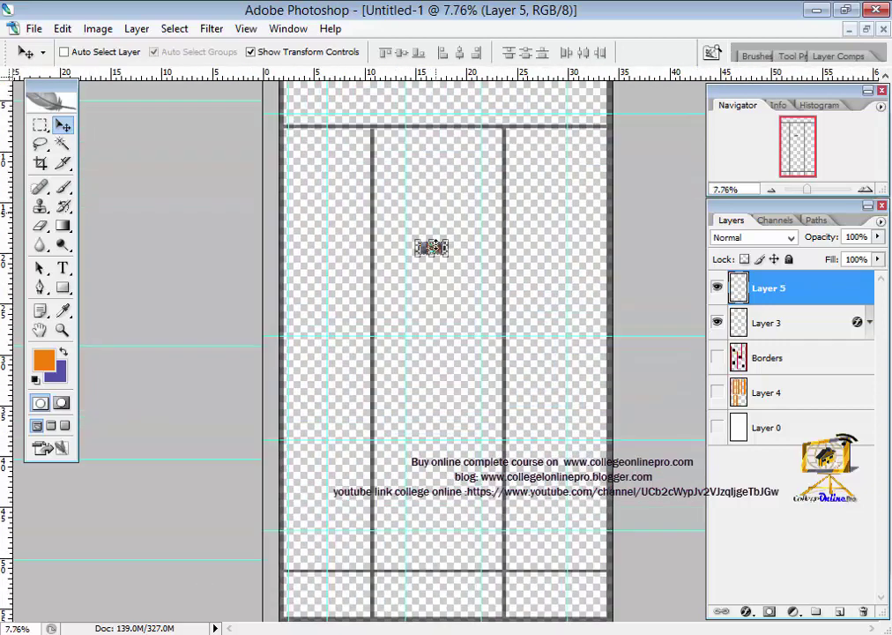
scroll(434, 249, up, 1)
scroll(432, 251, down, 2)
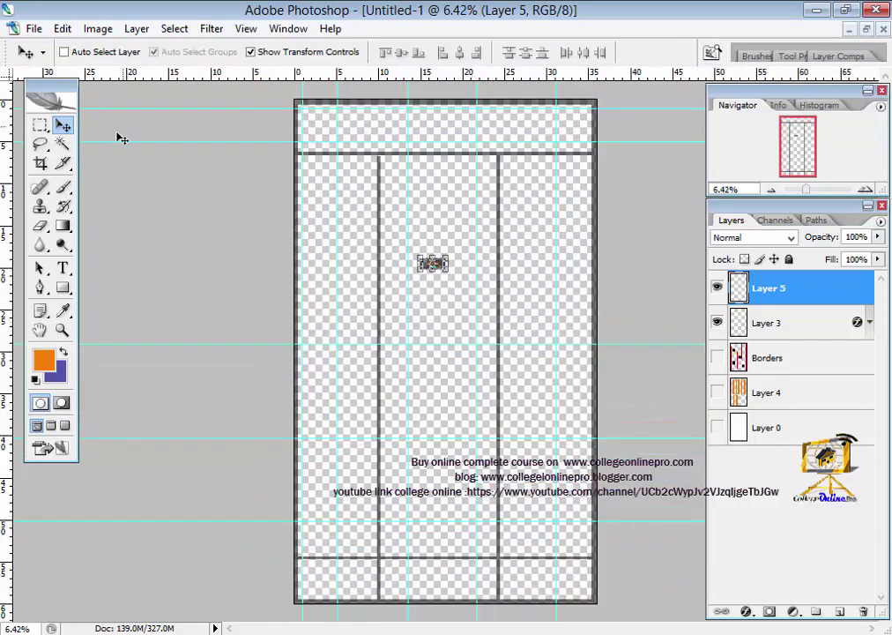
scroll(406, 227, up, 2)
scroll(404, 227, up, 4)
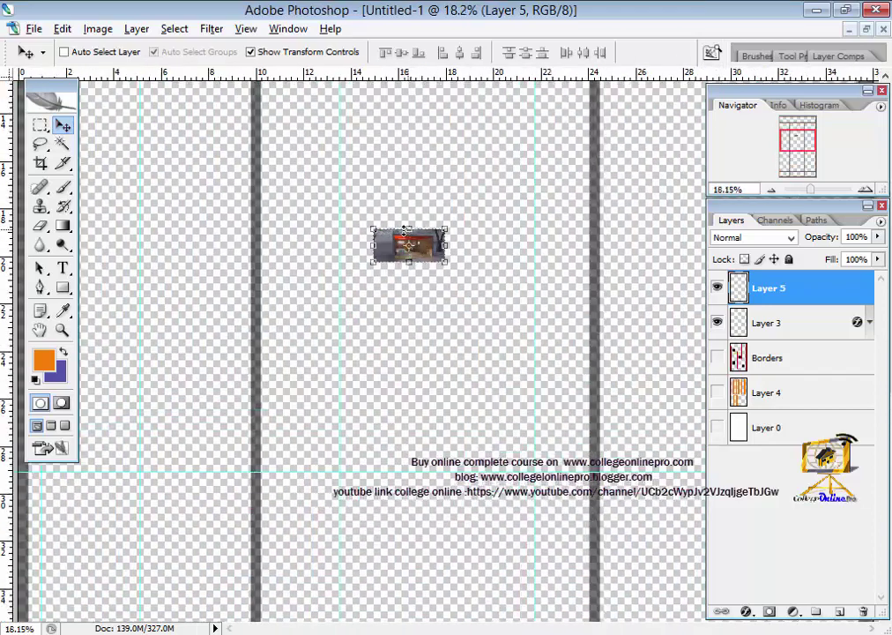
drag(399, 246, 398, 362)
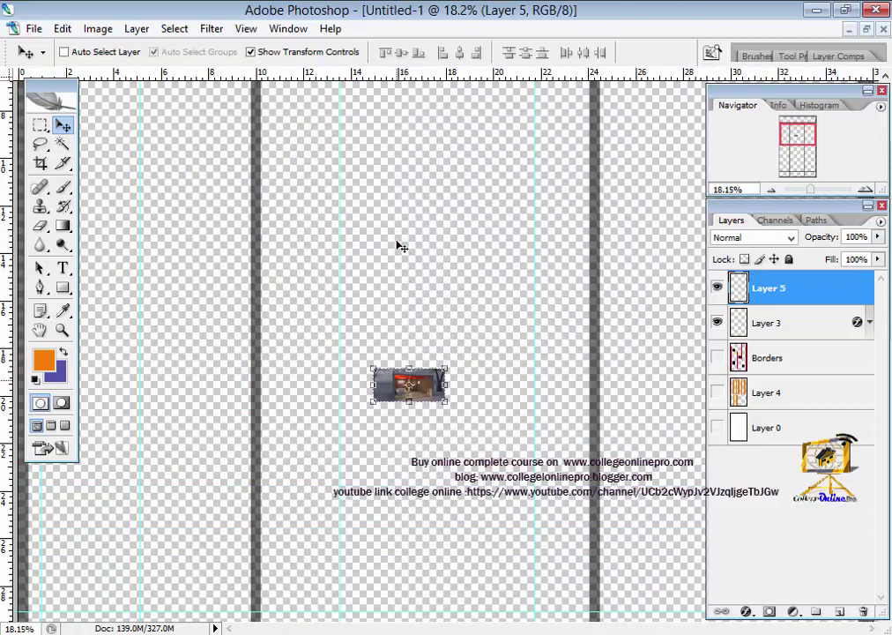
scroll(398, 245, down, 2)
scroll(398, 245, down, 1)
scroll(398, 245, down, 1)
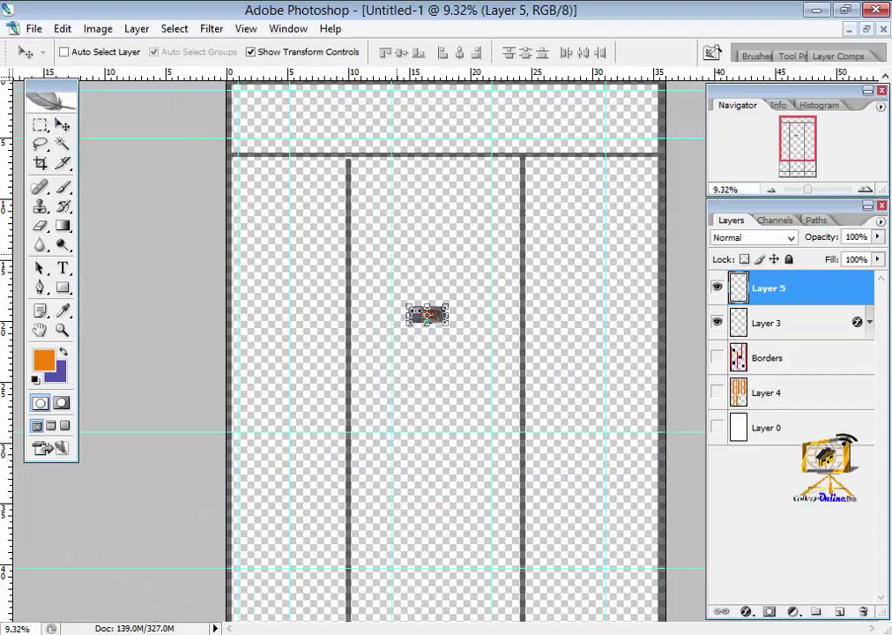
Scale the room render to about 312% width and fit it into the header's top right
key(ctrl+t)
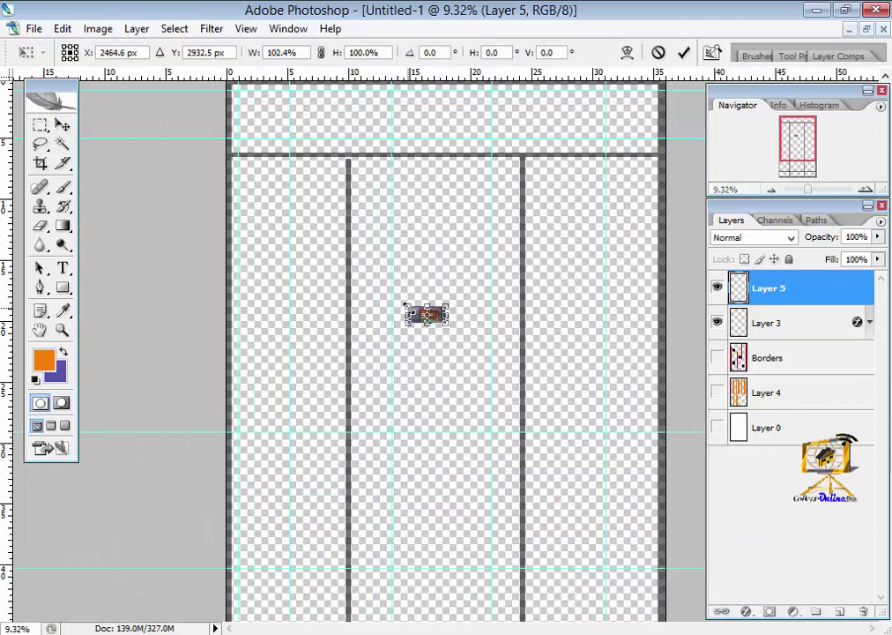
drag(407, 306, 388, 135)
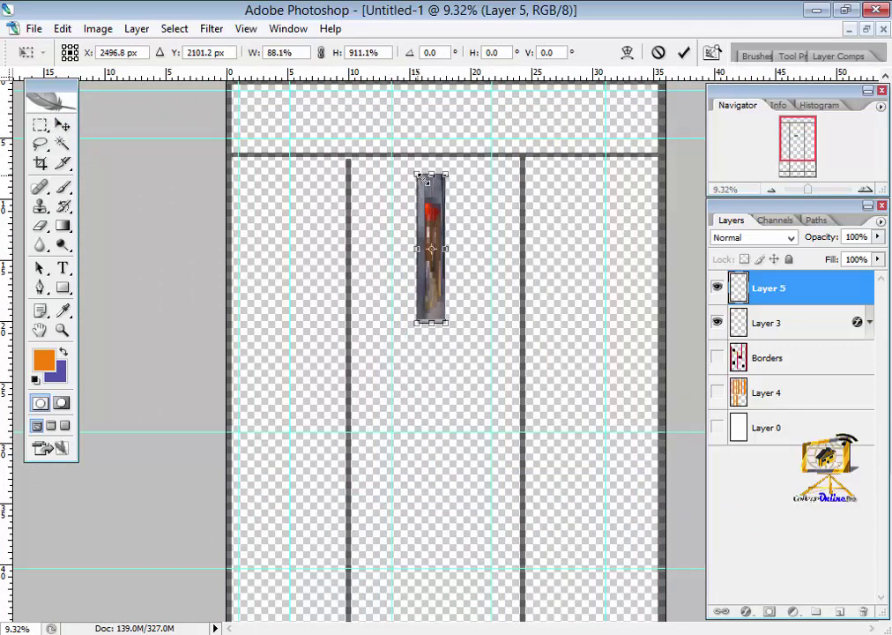
mouse_move(388, 135)
mouse_down()
mouse_move(411, 141)
mouse_move(393, 143)
mouse_move(418, 141)
mouse_move(393, 138)
mouse_up()
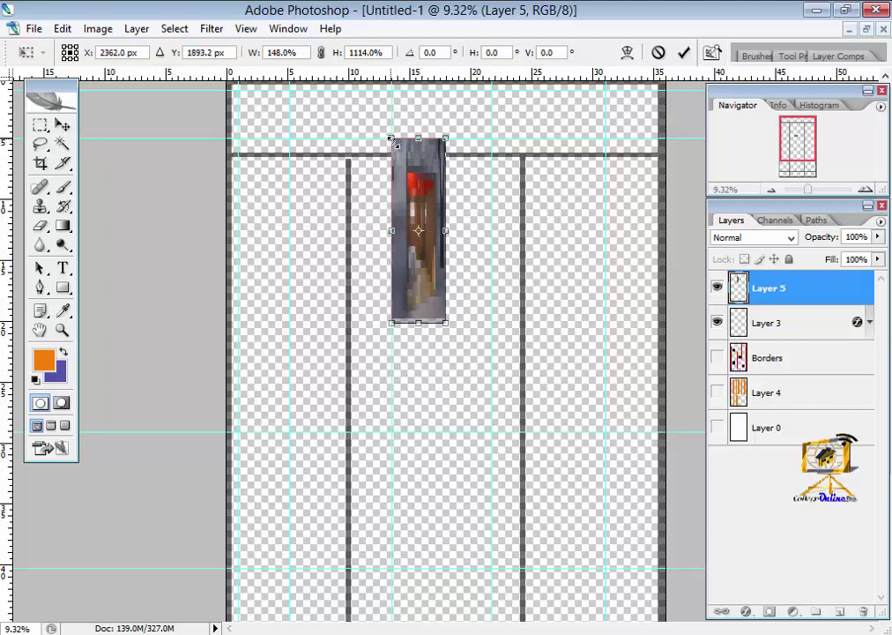
mouse_move(461, 327)
mouse_down()
mouse_move(492, 332)
mouse_move(488, 434)
mouse_move(490, 194)
mouse_move(564, 130)
mouse_move(605, 138)
mouse_up()
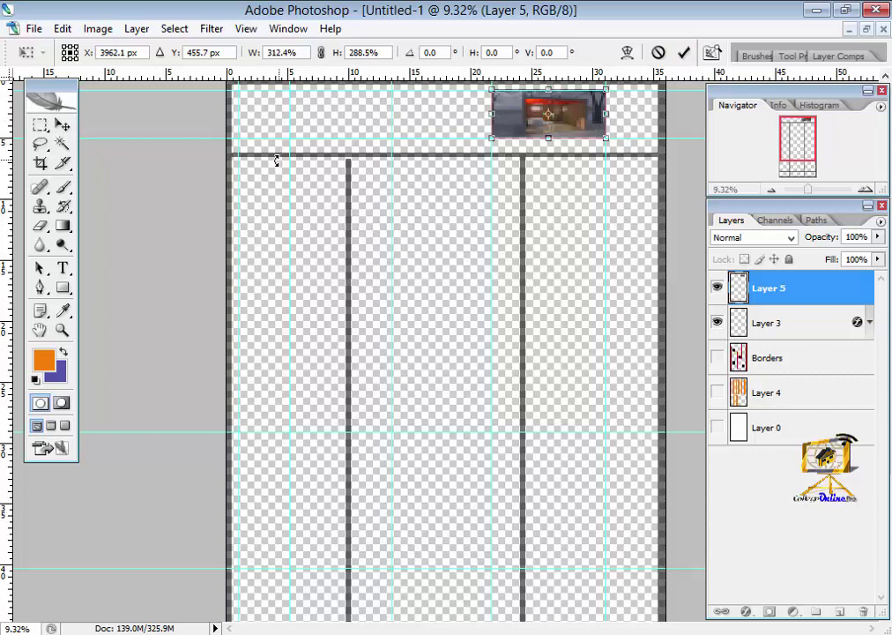
click(683, 53)
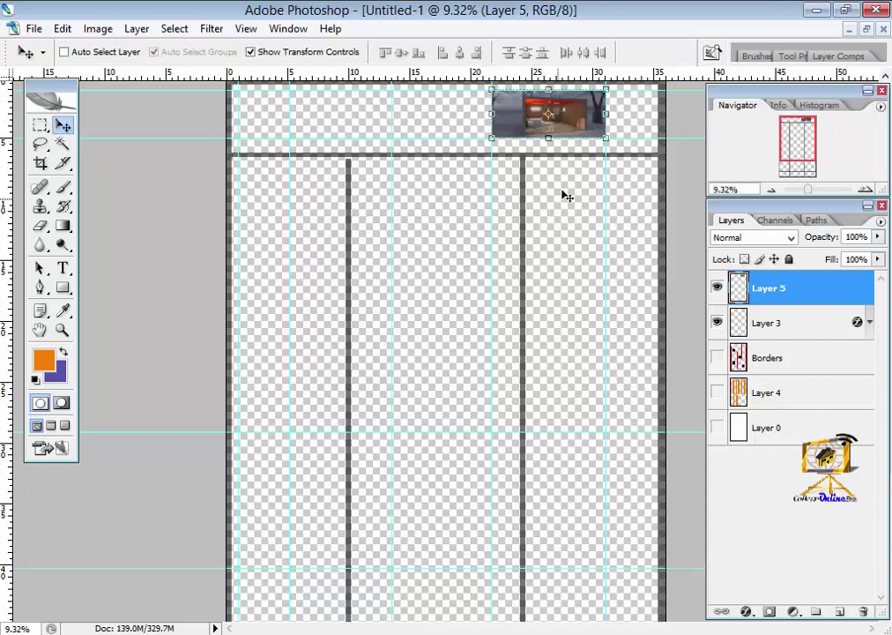
Show Layer 0's white background and keep the room render in the header's right section
key(ctrl+minus)
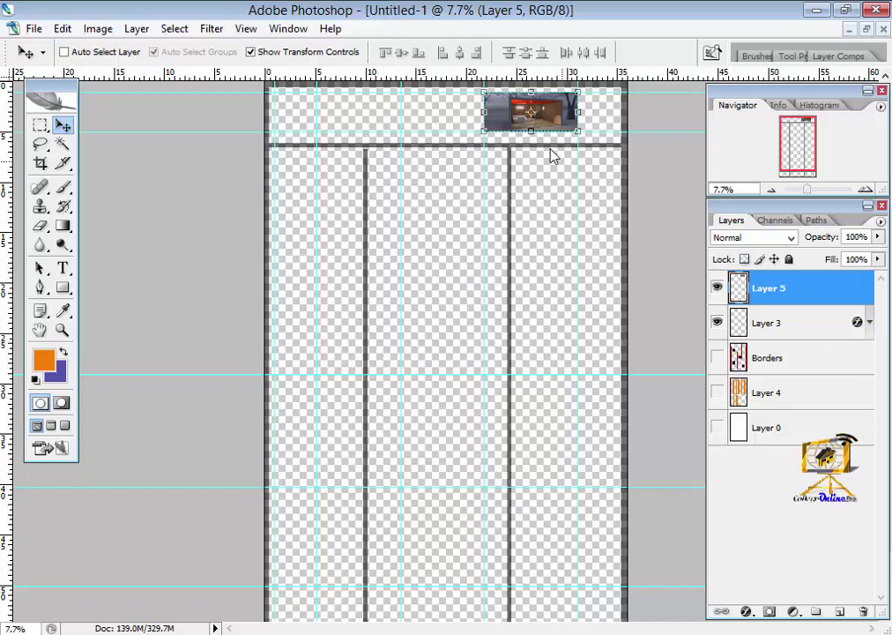
key(ctrl+minus)
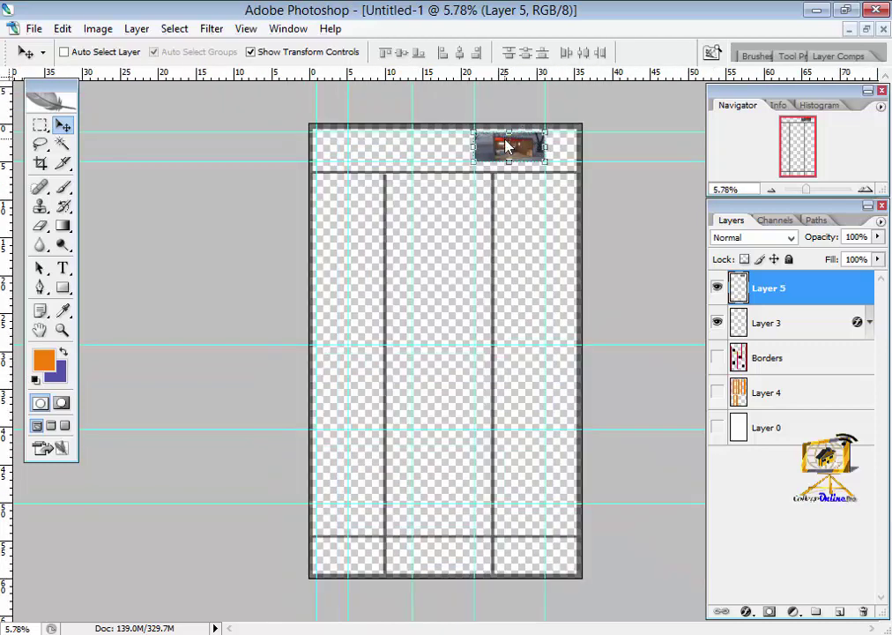
key(ctrl+plus)
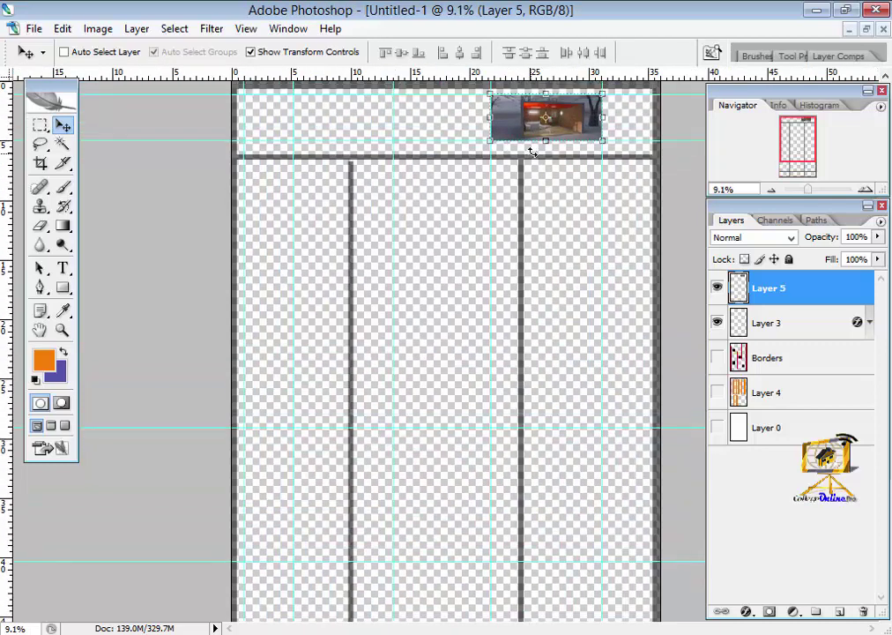
click(717, 427)
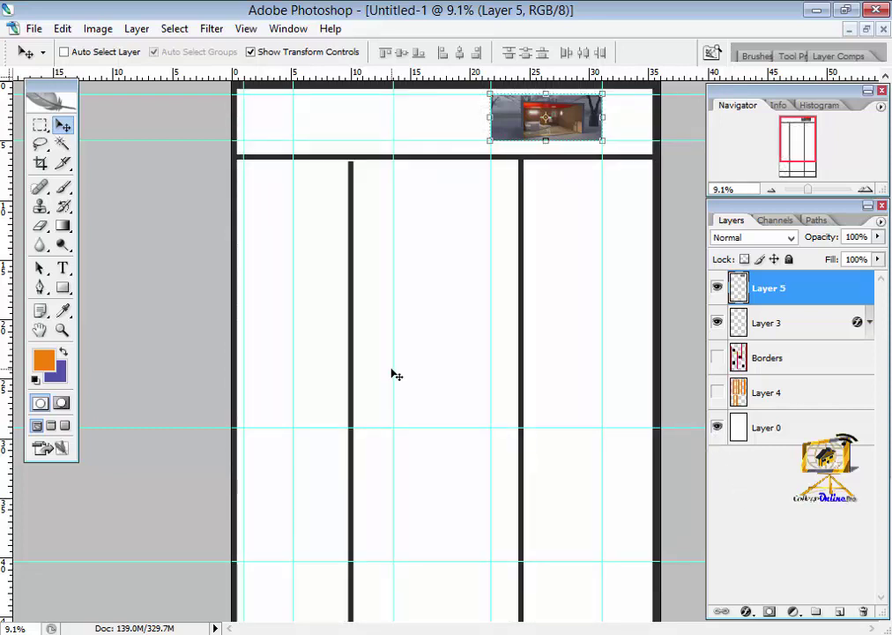
drag(515, 128, 343, 282)
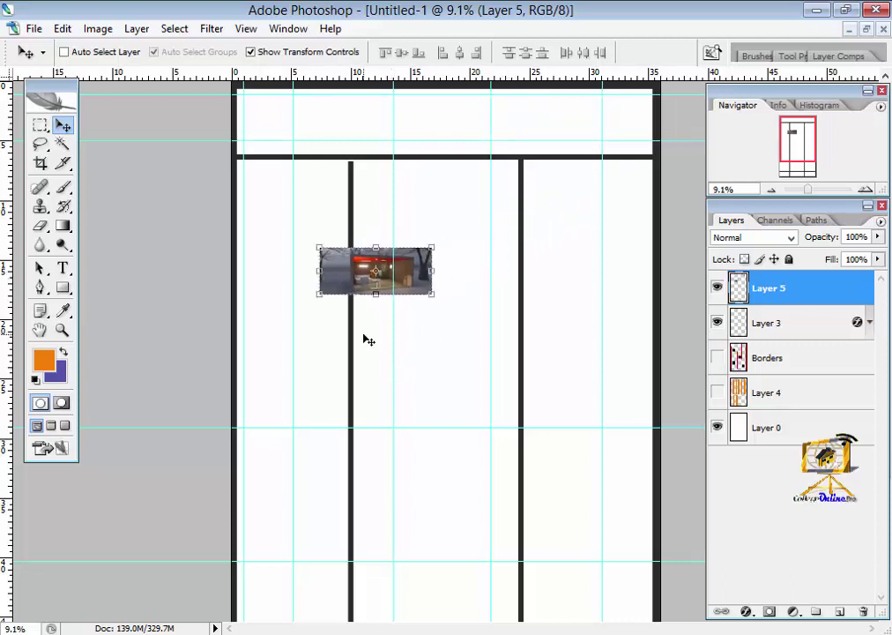
key(ctrl+z)
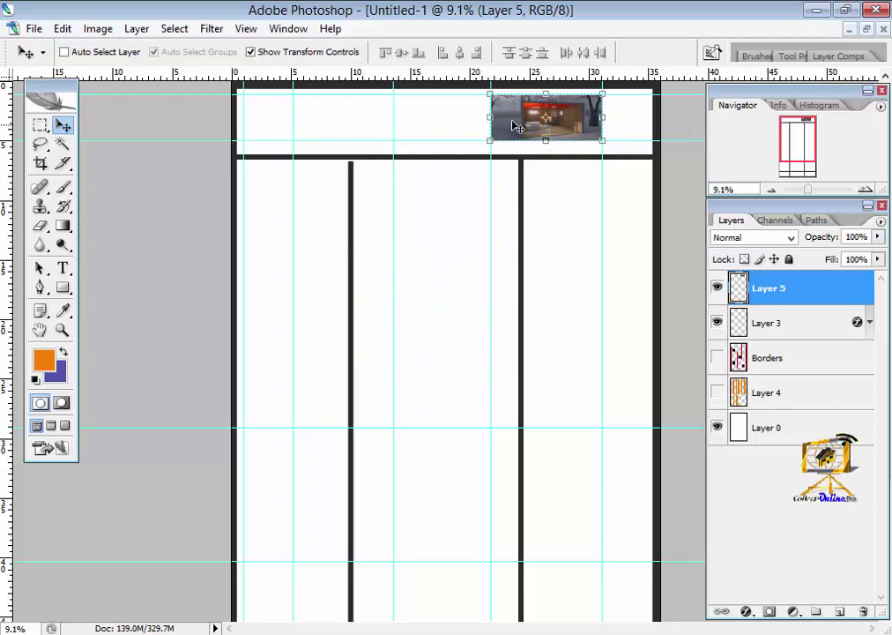
mouse_move(513, 126)
mouse_down()
mouse_move(542, 203)
mouse_move(511, 176)
mouse_move(518, 126)
mouse_up()
Draw a header text box on Layer 6 in Berlin Sans FB, 24 pt, Strong anti-aliasing
click(63, 269)
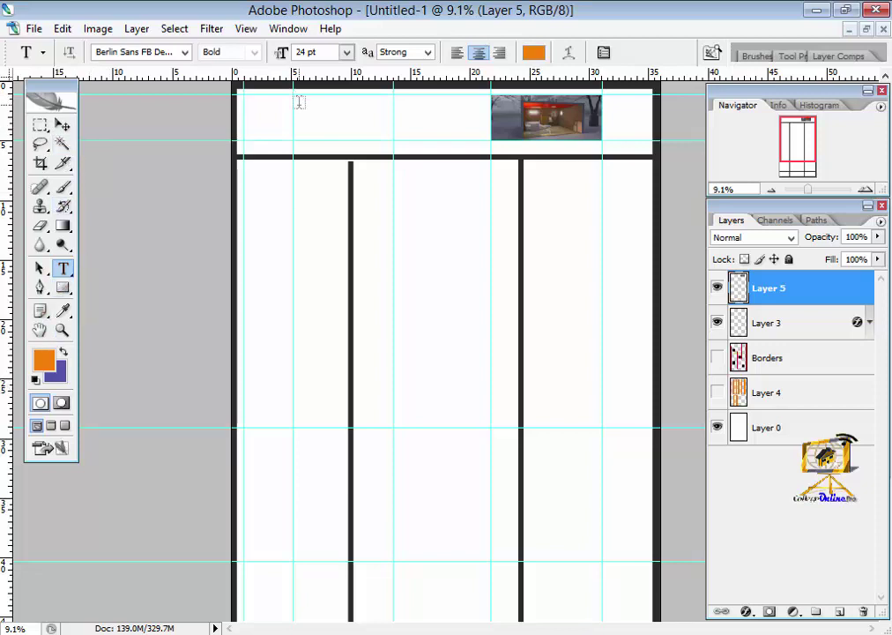
drag(293, 106, 392, 132)
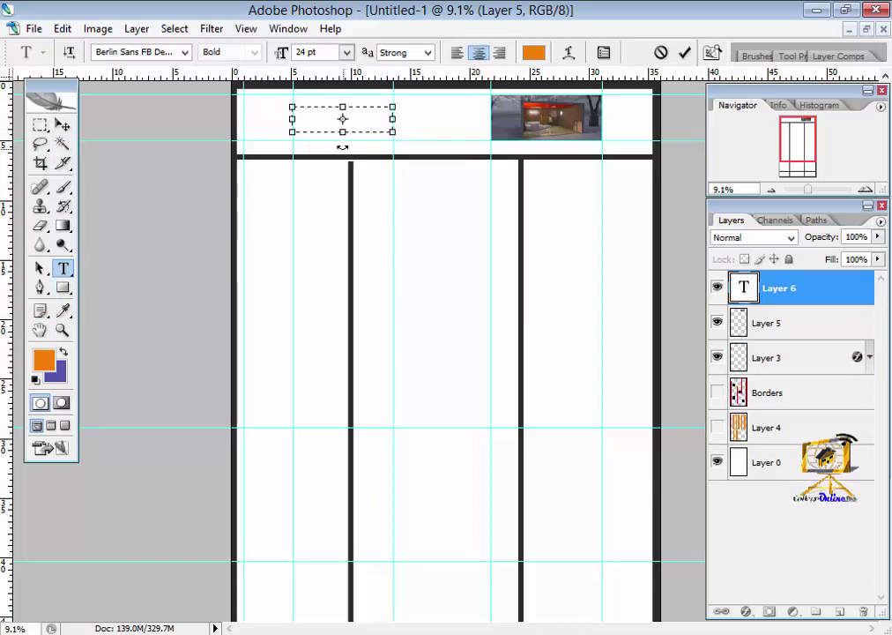
click(187, 54)
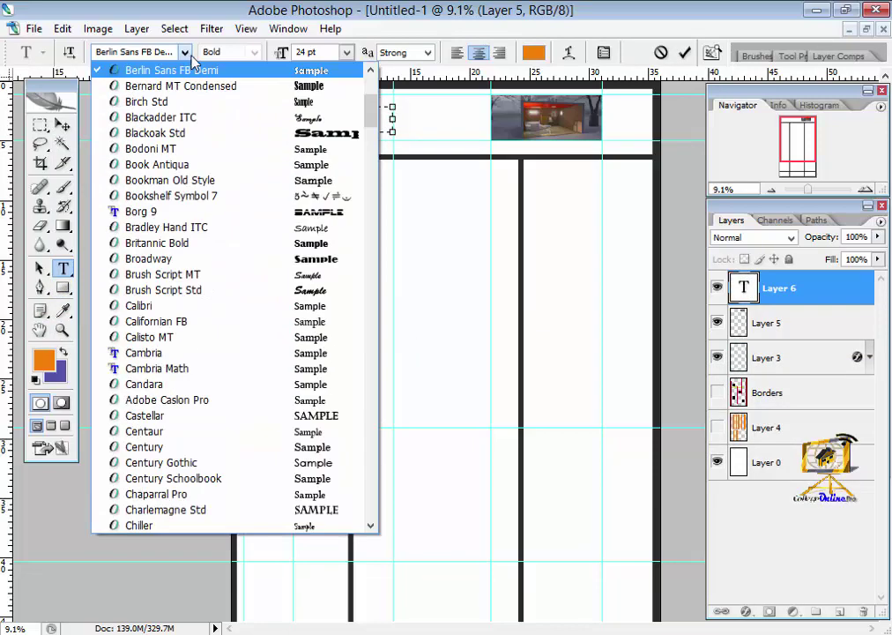
click(252, 71)
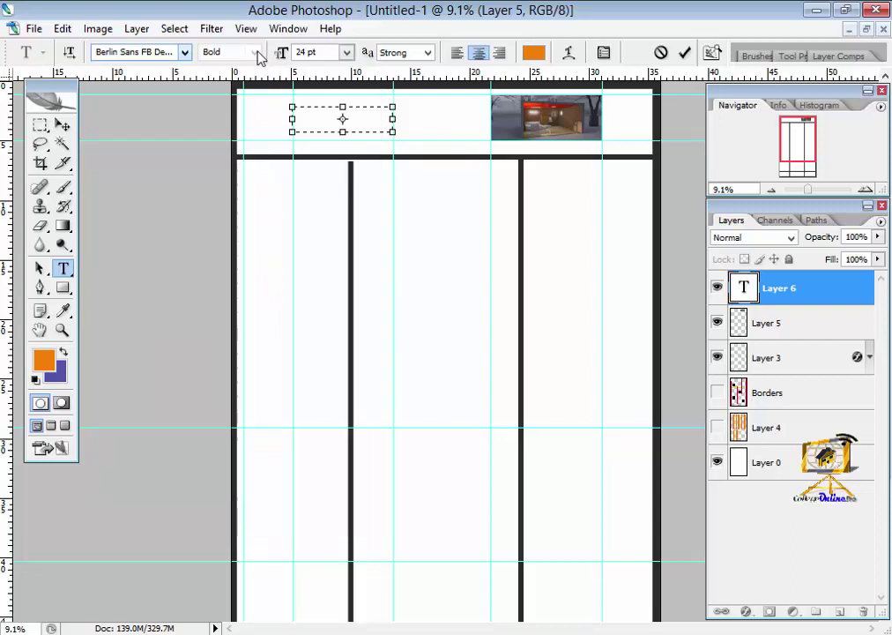
click(346, 52)
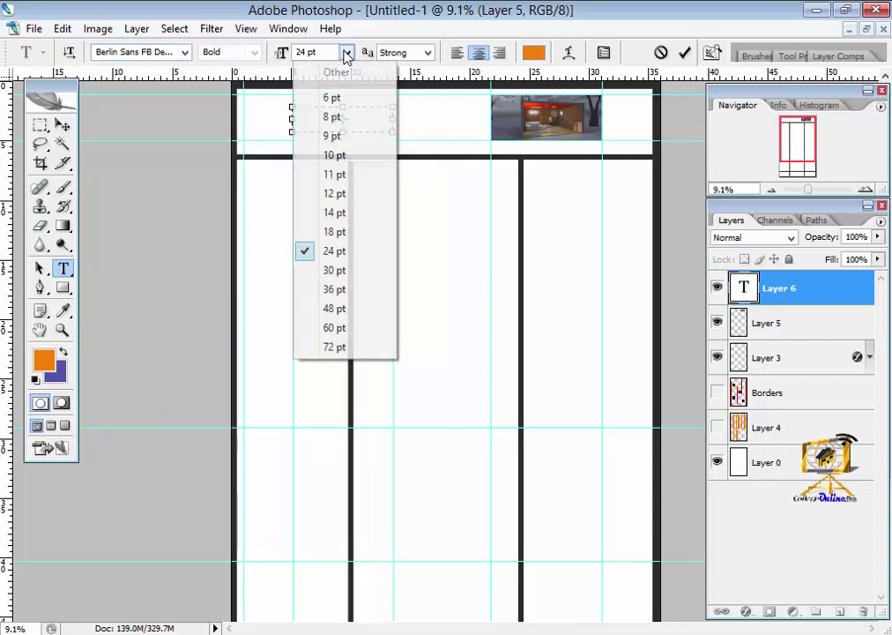
click(429, 53)
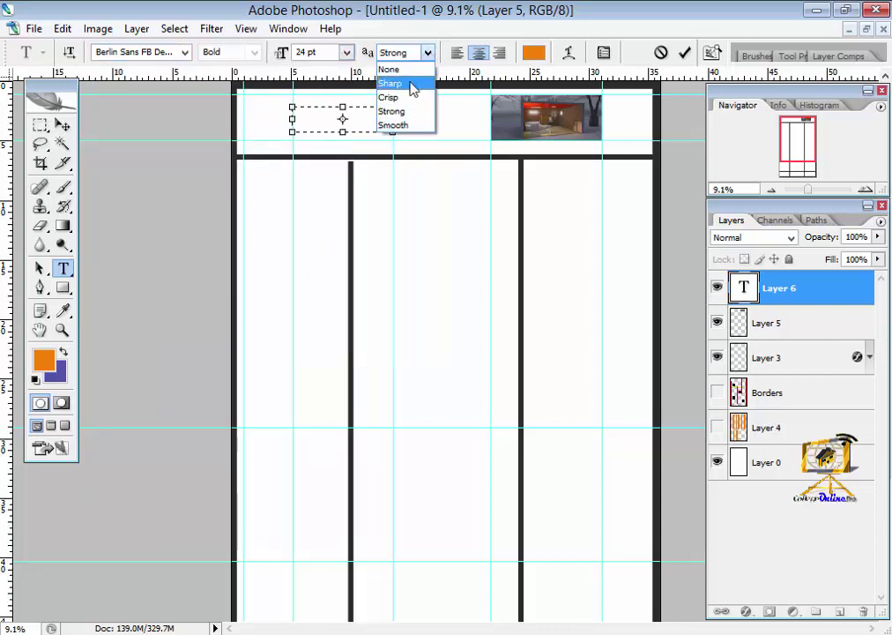
click(424, 20)
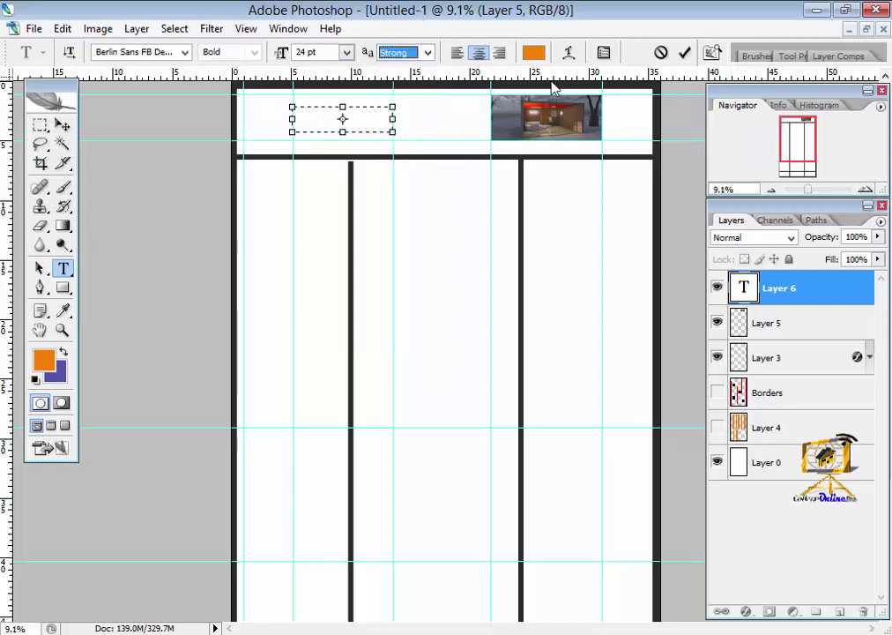
click(533, 52)
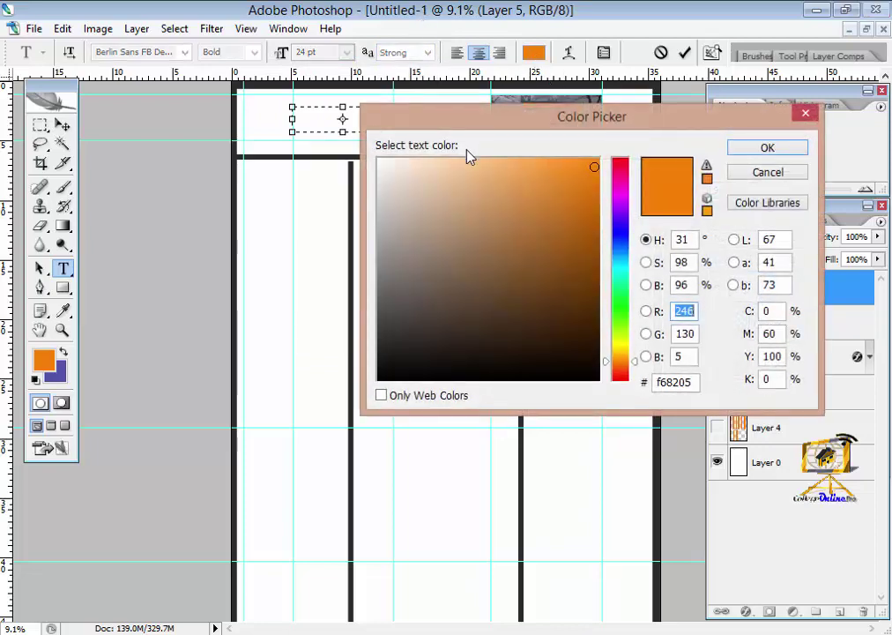
Set the text colour to black and show the Character and Paragraph palettes
click(383, 379)
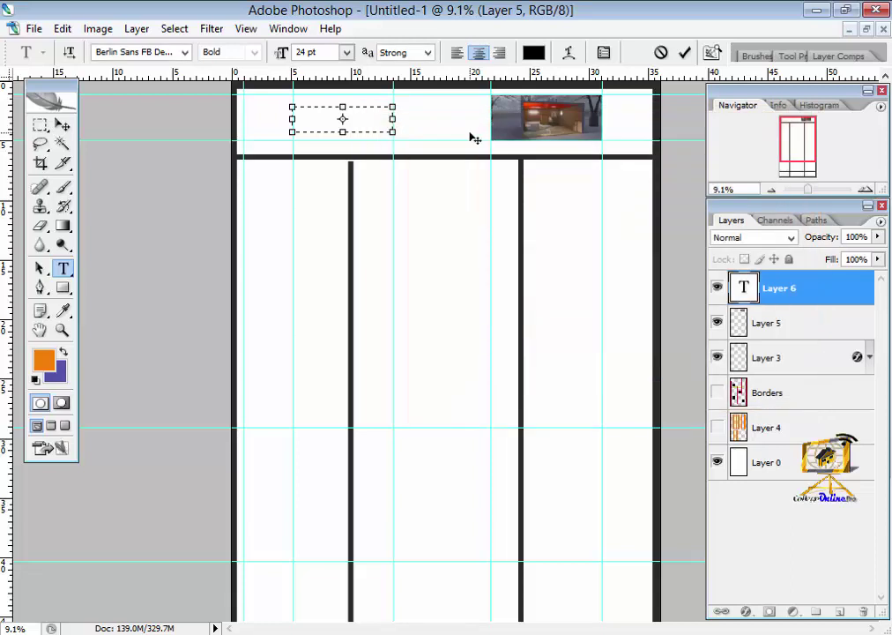
click(603, 54)
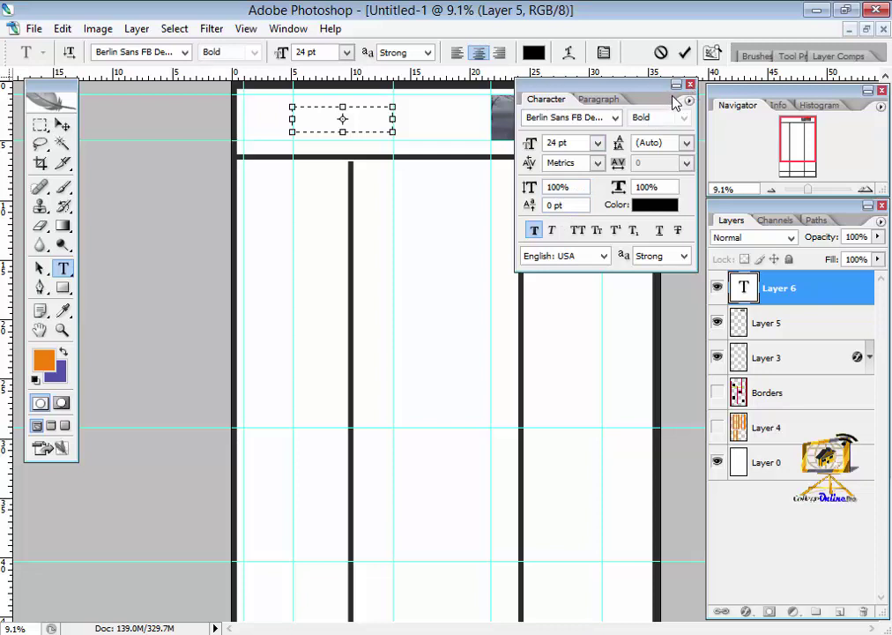
Cancel the empty text box and move the Character palette away from the header
click(657, 52)
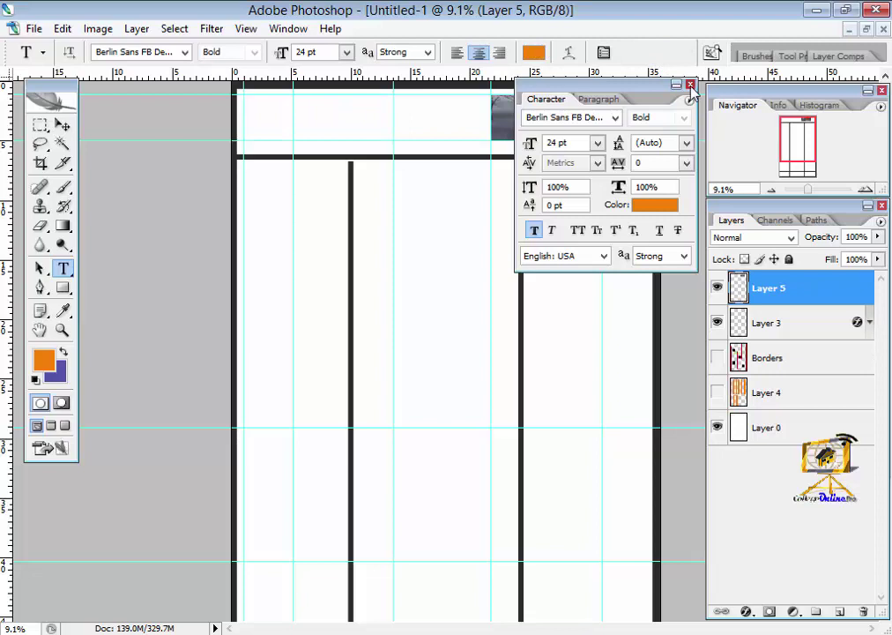
drag(582, 106, 414, 146)
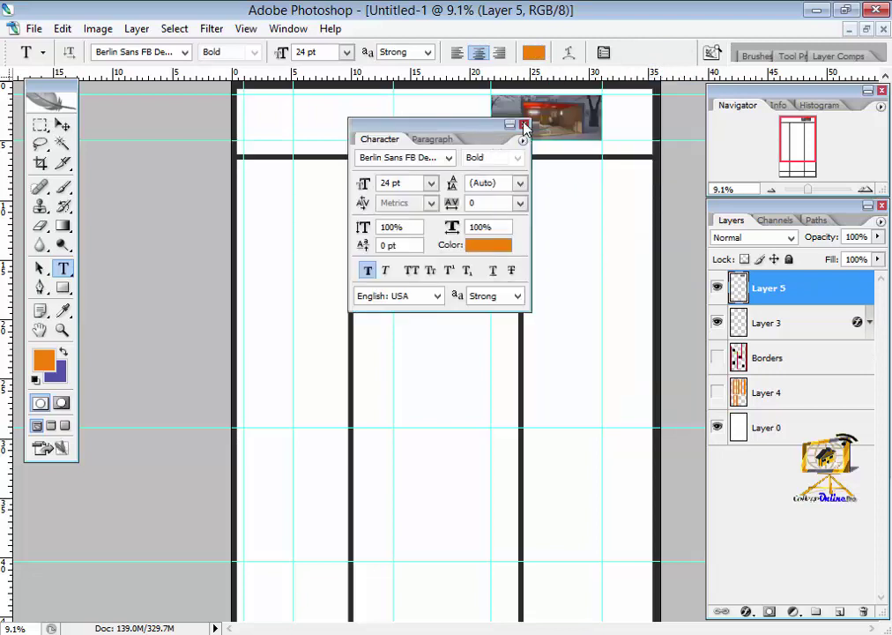
drag(480, 139, 589, 208)
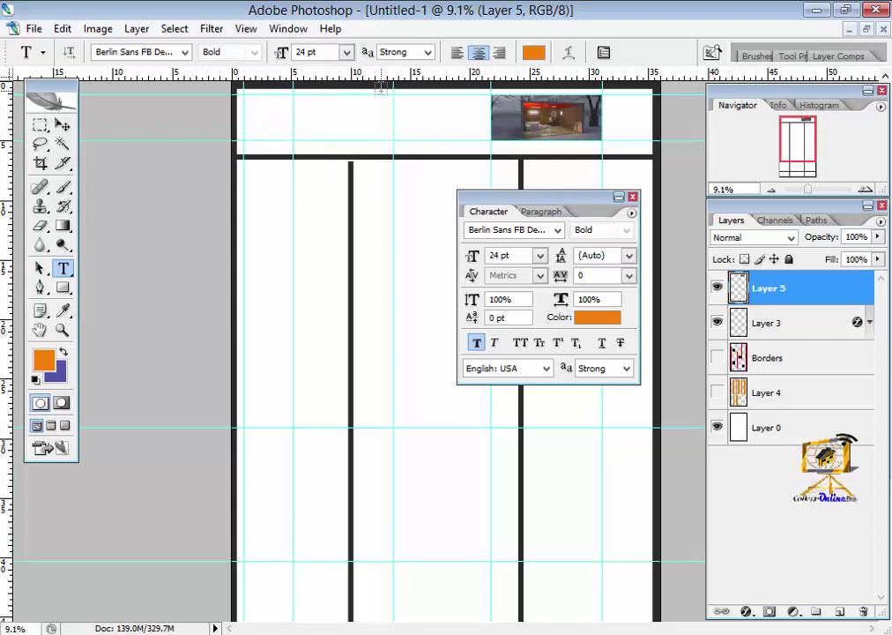
Redraw the text box in the header's left section
scroll(338, 323, down, 2)
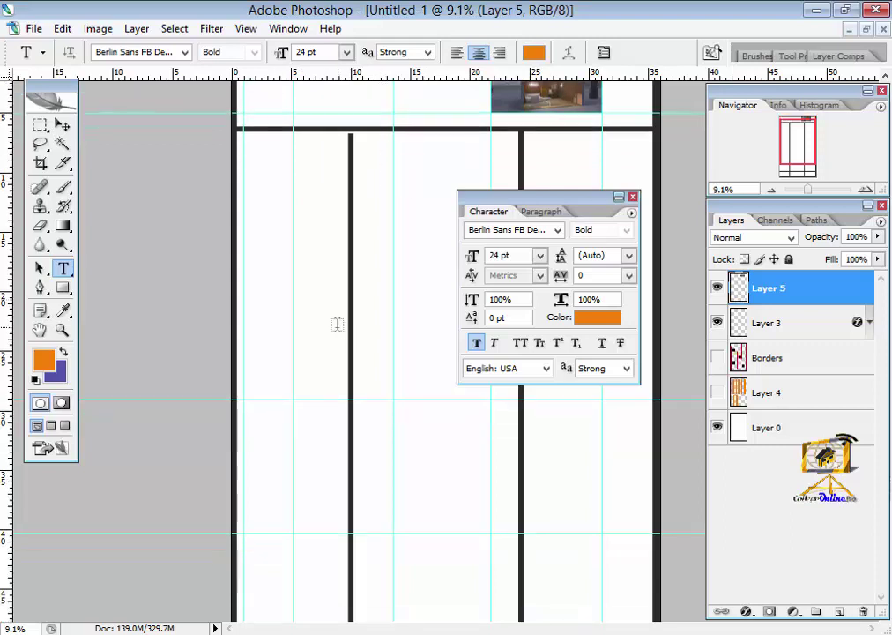
scroll(339, 324, down, 1)
scroll(353, 353, down, 3)
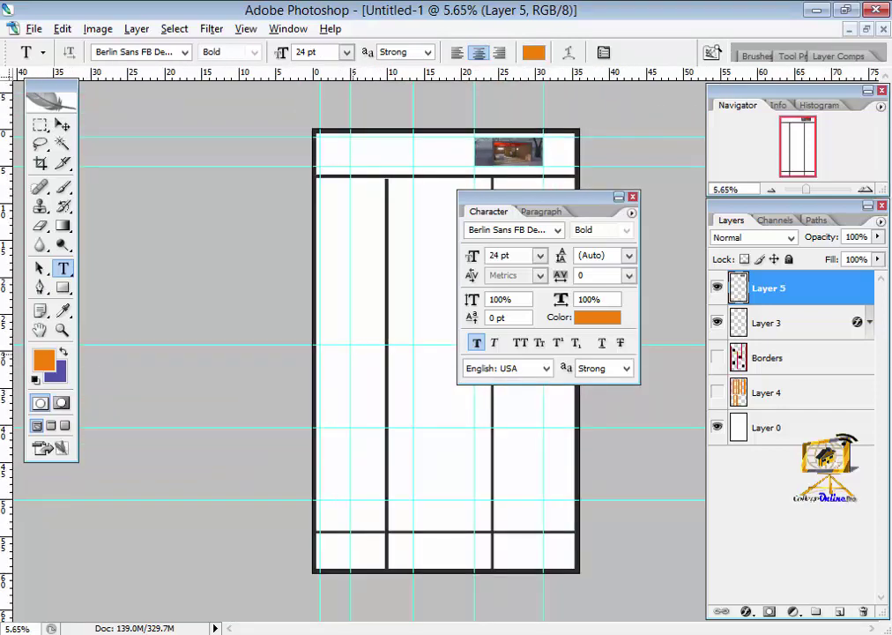
scroll(336, 153, up, 1)
scroll(341, 132, up, 1)
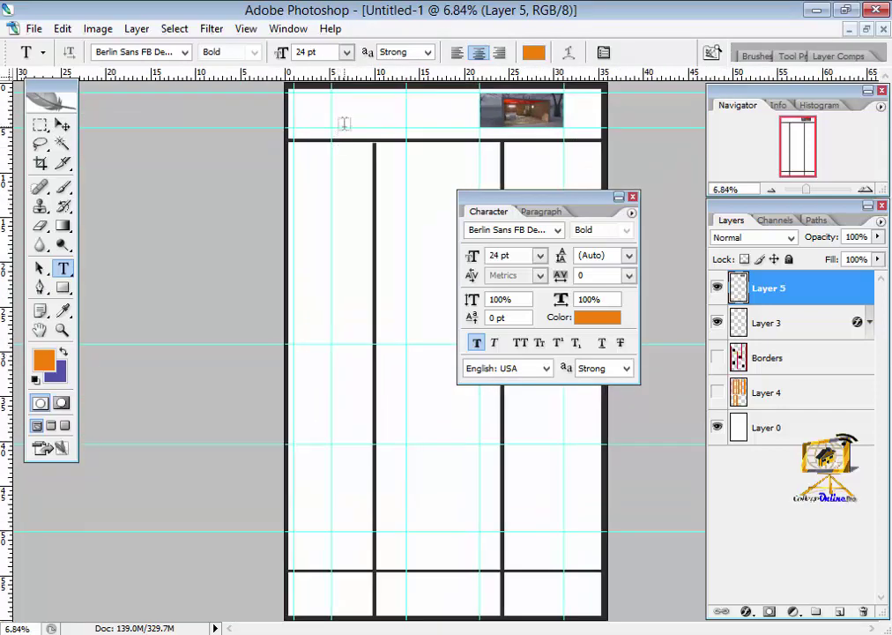
click(343, 157)
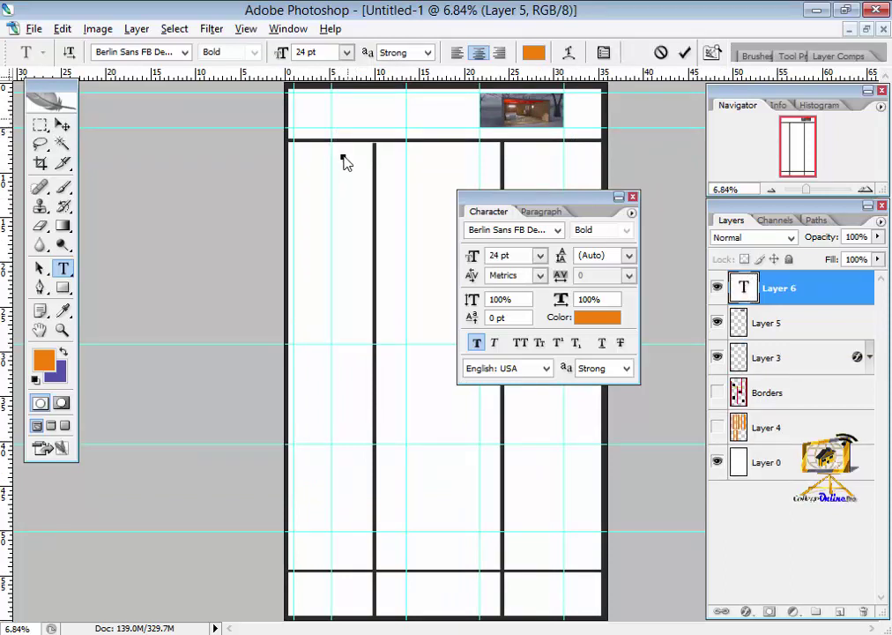
click(661, 52)
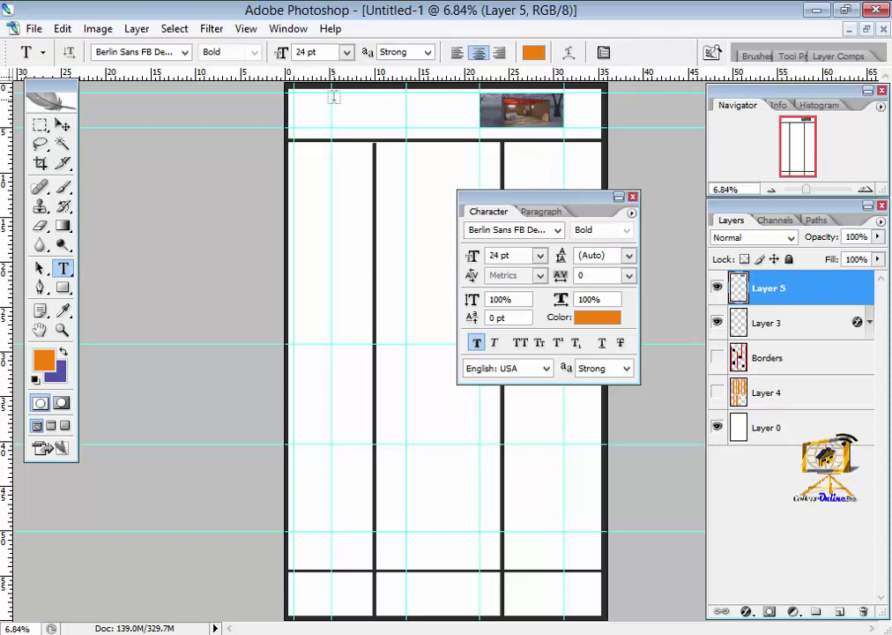
drag(332, 100, 406, 128)
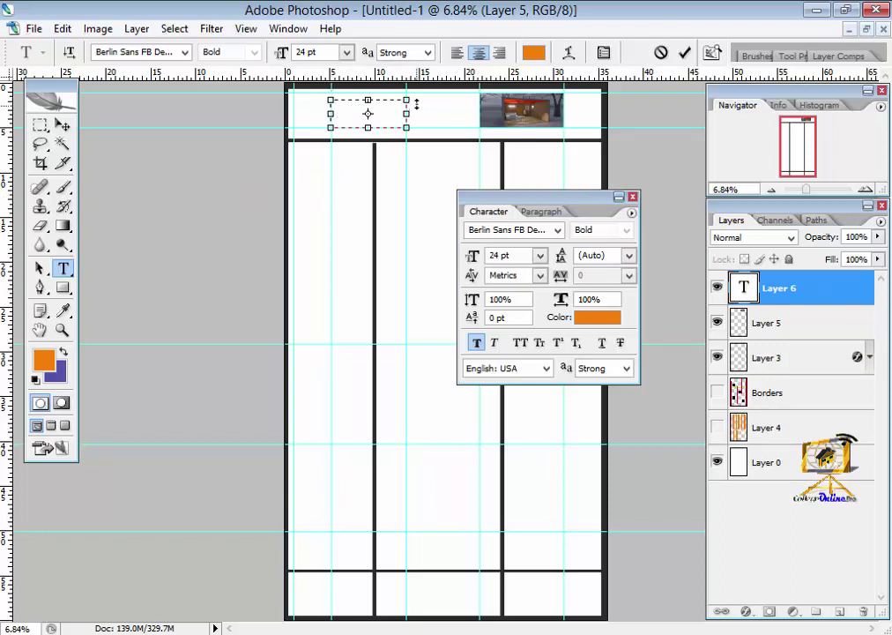
Extend the text box's top edge up to nearly the top of the header
drag(407, 100, 407, 91)
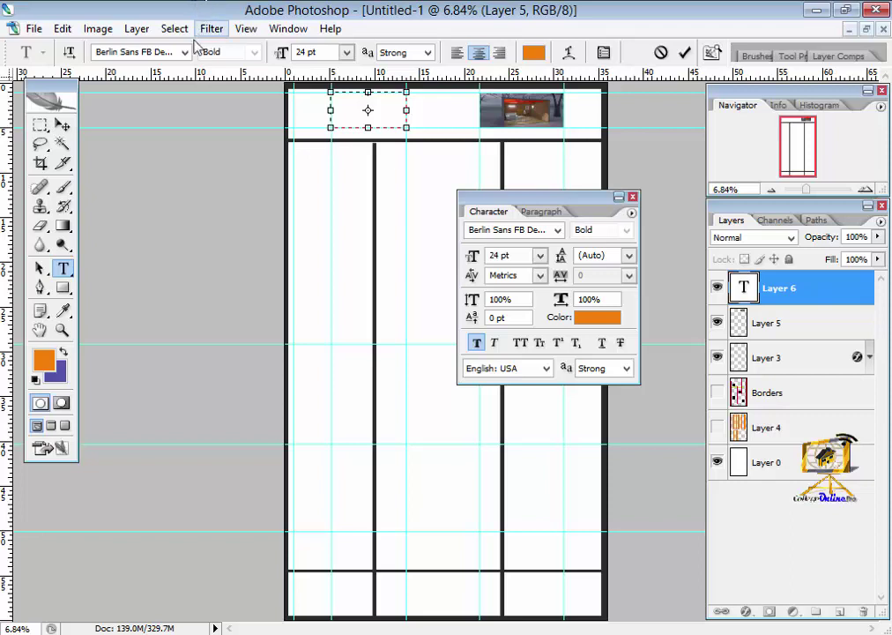
Type the placeholder text line at 11 pt and set its colour to black
click(346, 53)
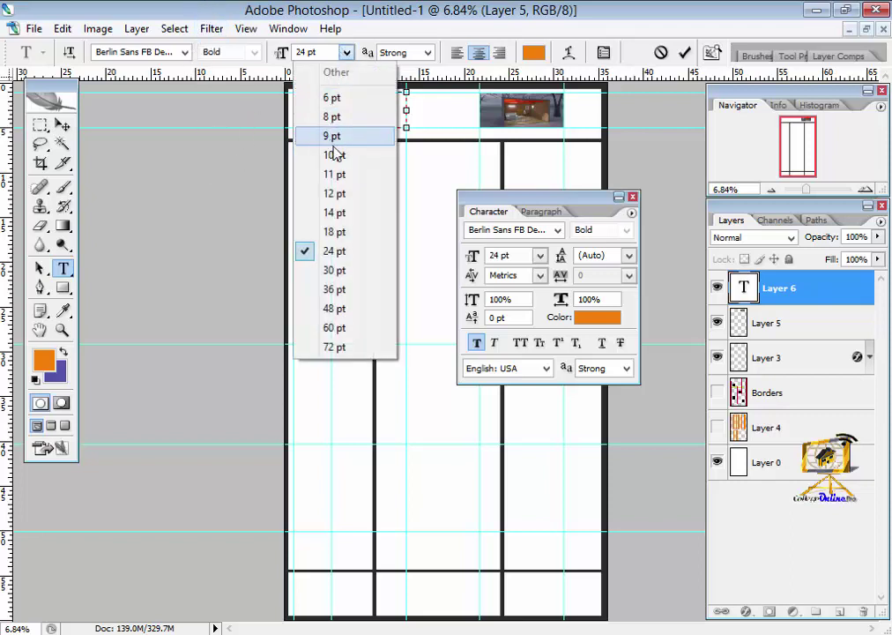
click(342, 175)
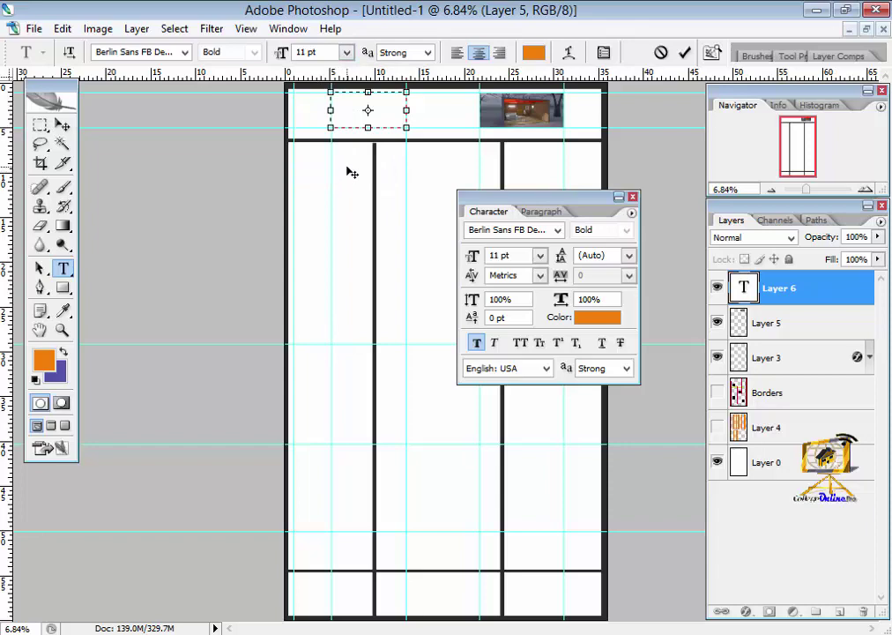
text(Menu)
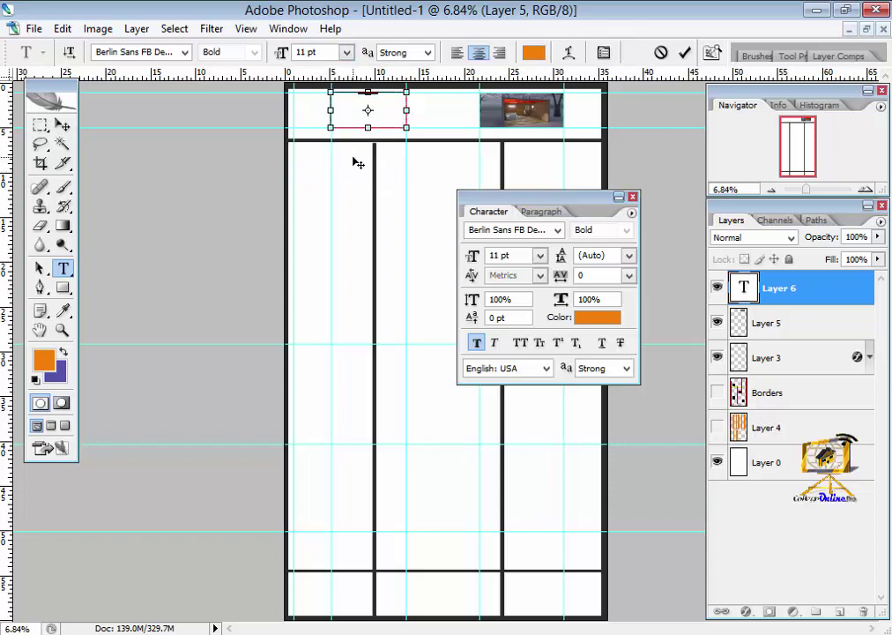
click(44, 360)
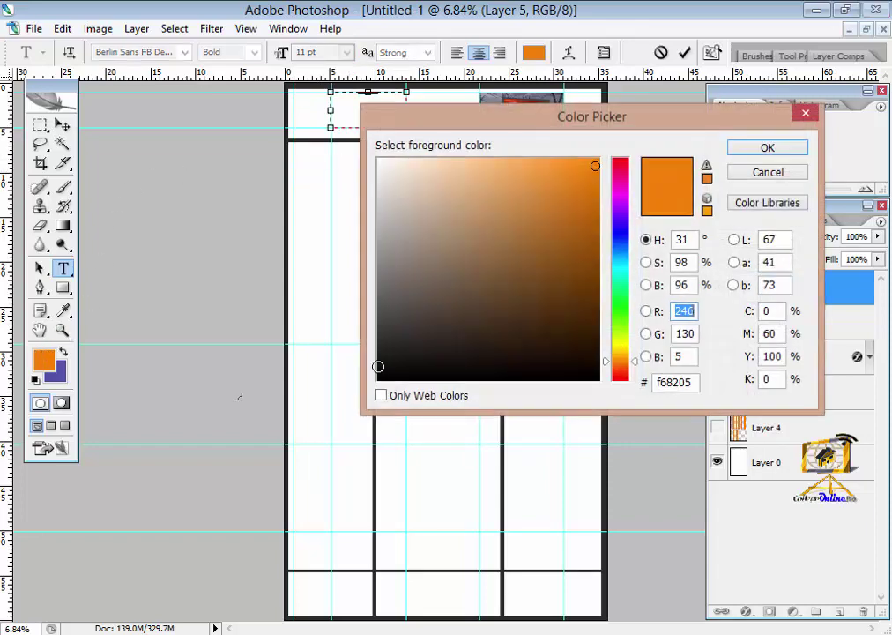
drag(387, 374, 355, 436)
click(789, 150)
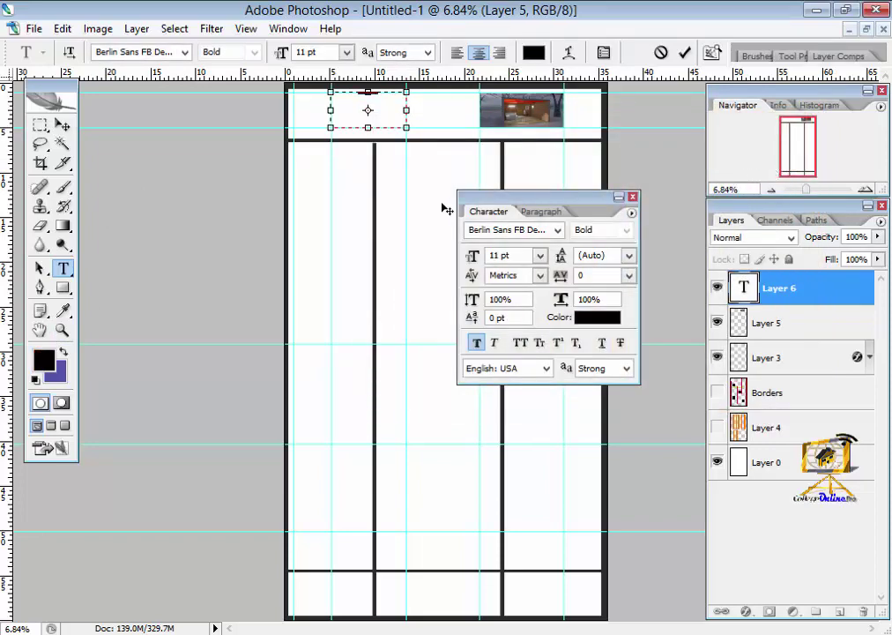
Enlarge the placeholder line to 24 pt and commit it
scroll(366, 97, up, 1)
scroll(370, 100, up, 2)
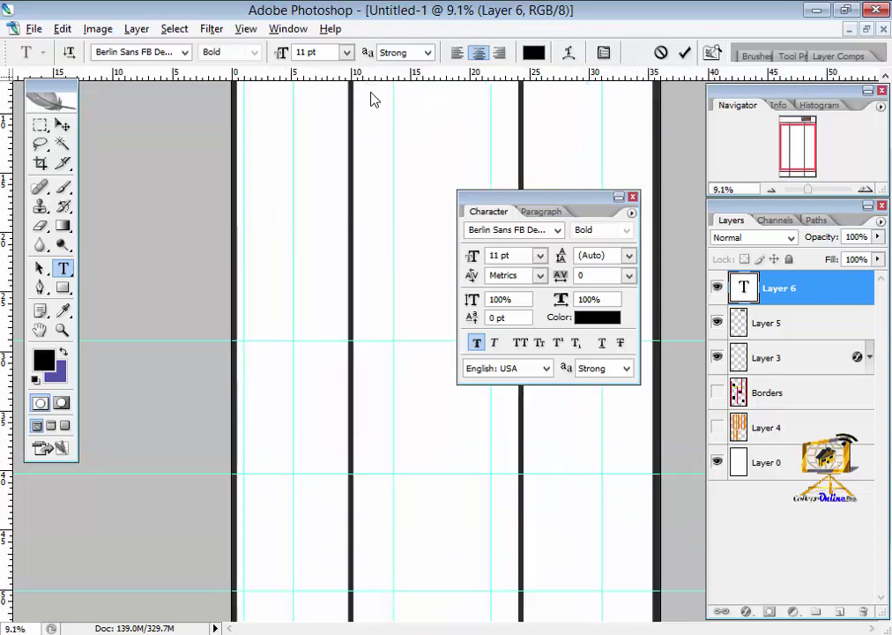
scroll(379, 143, up, 1)
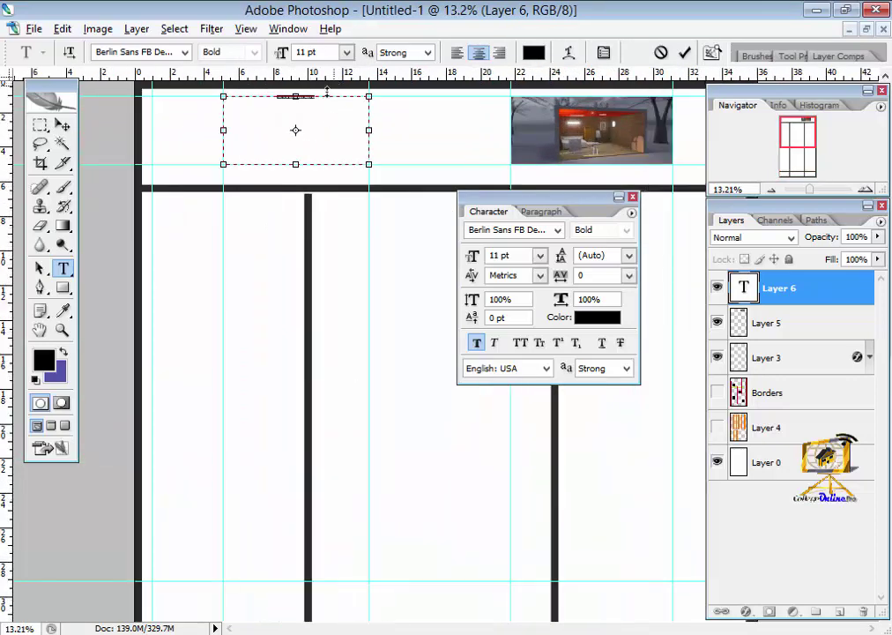
scroll(380, 142, up, 1)
scroll(379, 143, up, 1)
scroll(189, 109, up, 1)
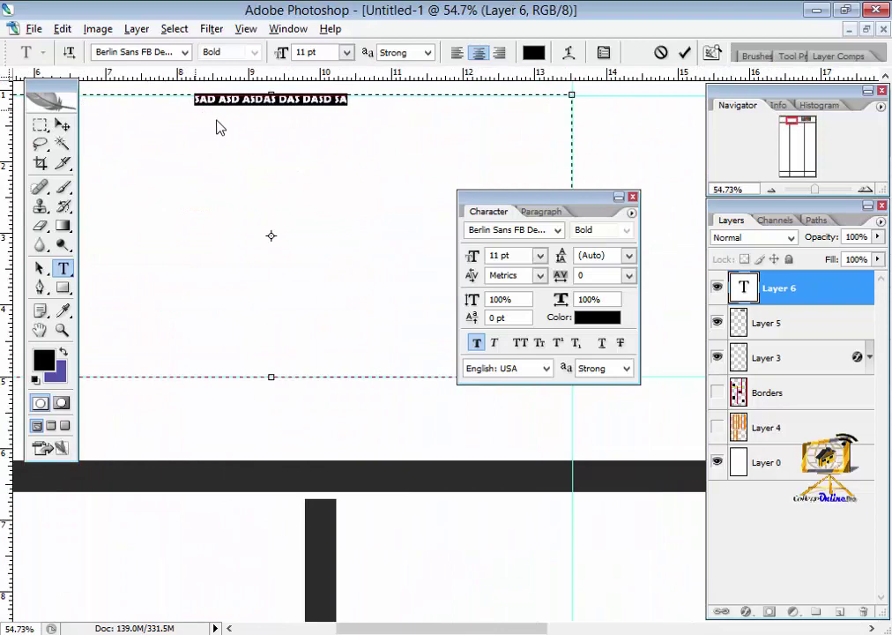
click(346, 52)
click(350, 255)
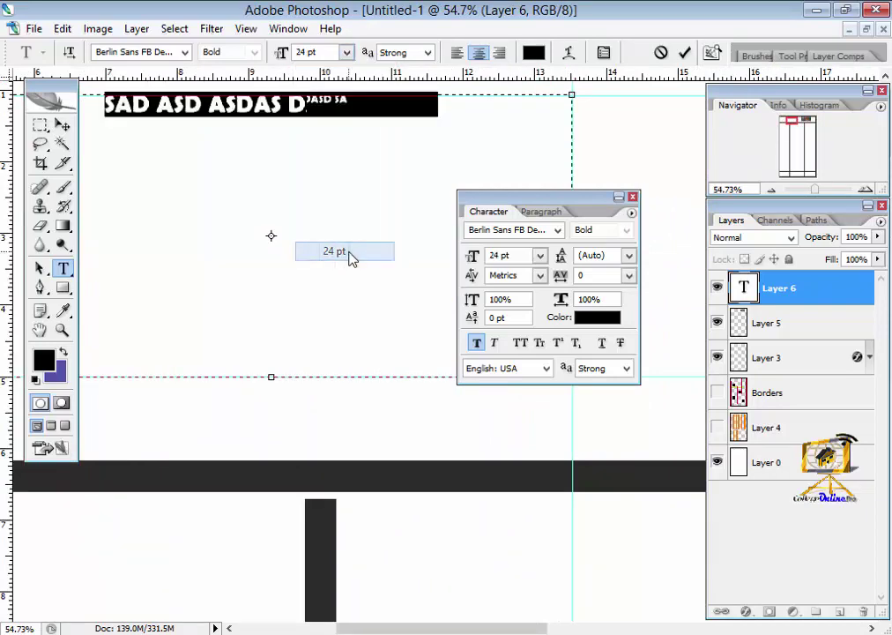
scroll(348, 239, down, 1)
scroll(340, 227, down, 2)
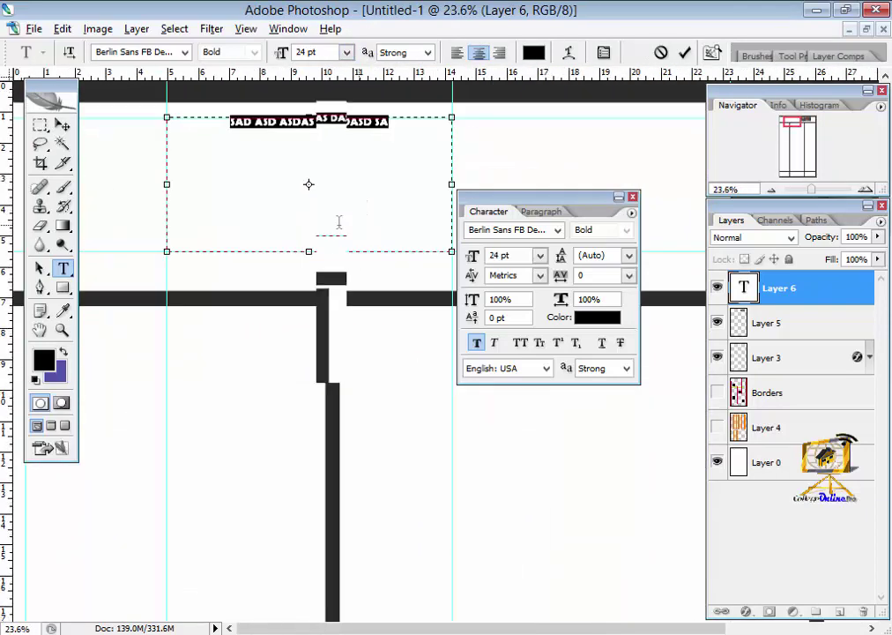
scroll(341, 231, down, 1)
scroll(343, 238, down, 2)
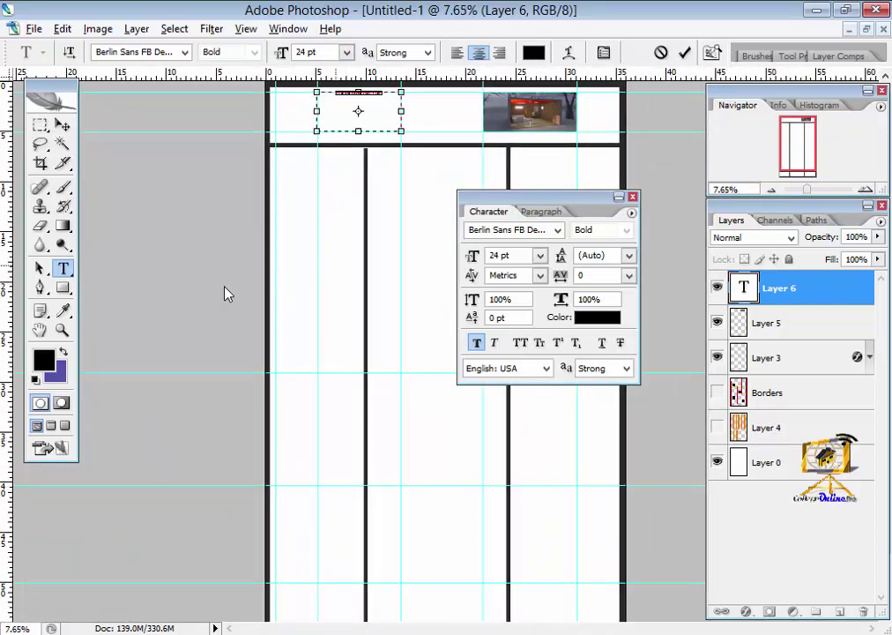
click(683, 53)
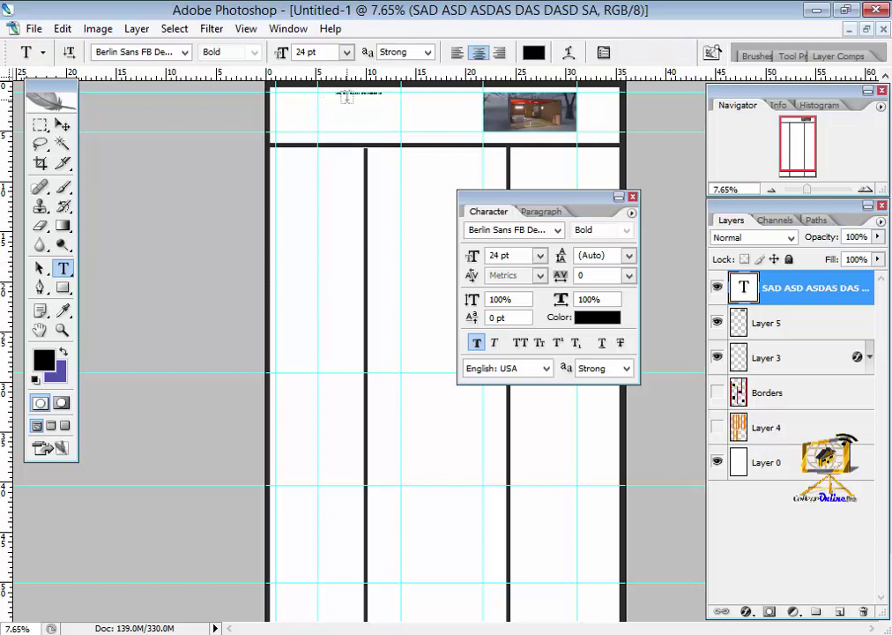
Move the text line down into the left column and resize it to 48 pt
click(62, 125)
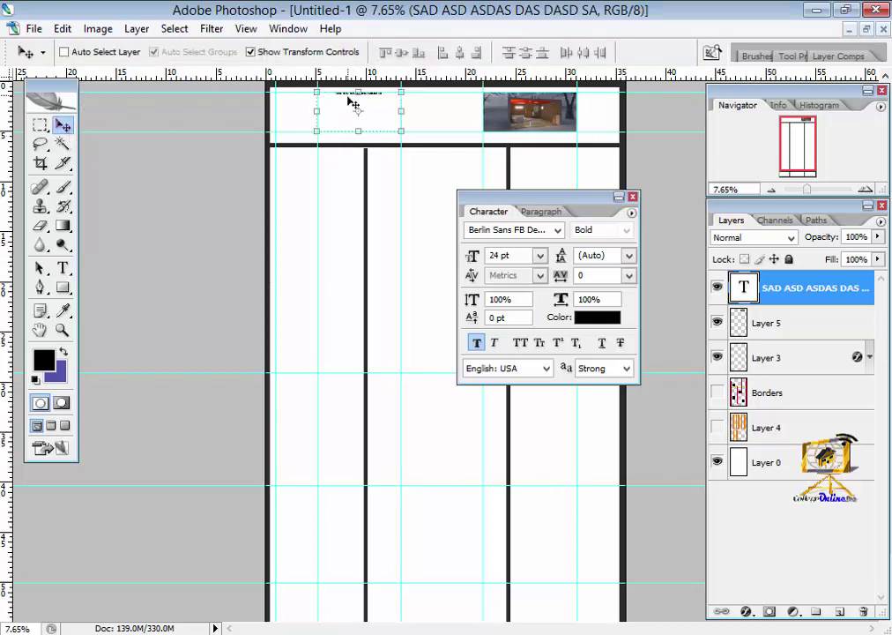
drag(352, 103, 309, 298)
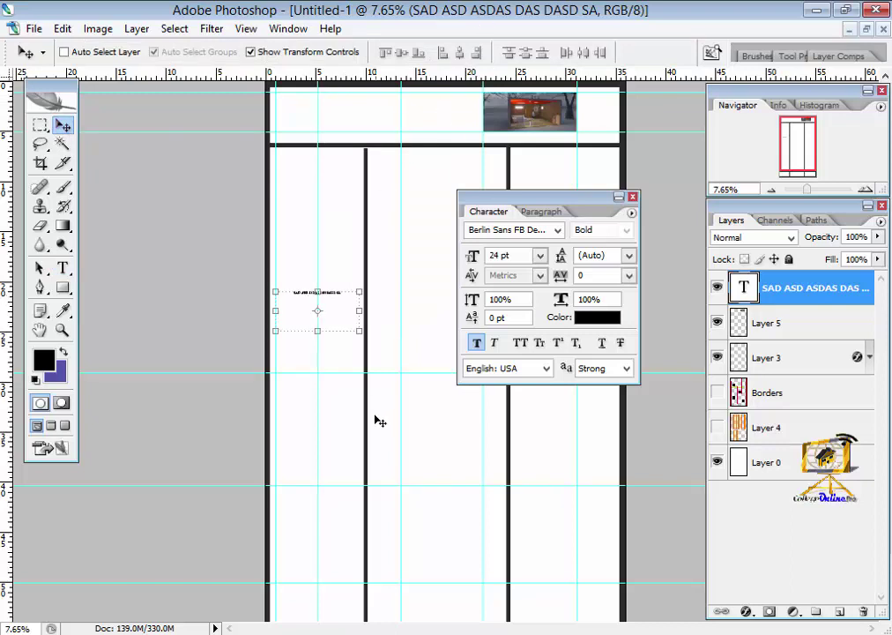
double_click(745, 289)
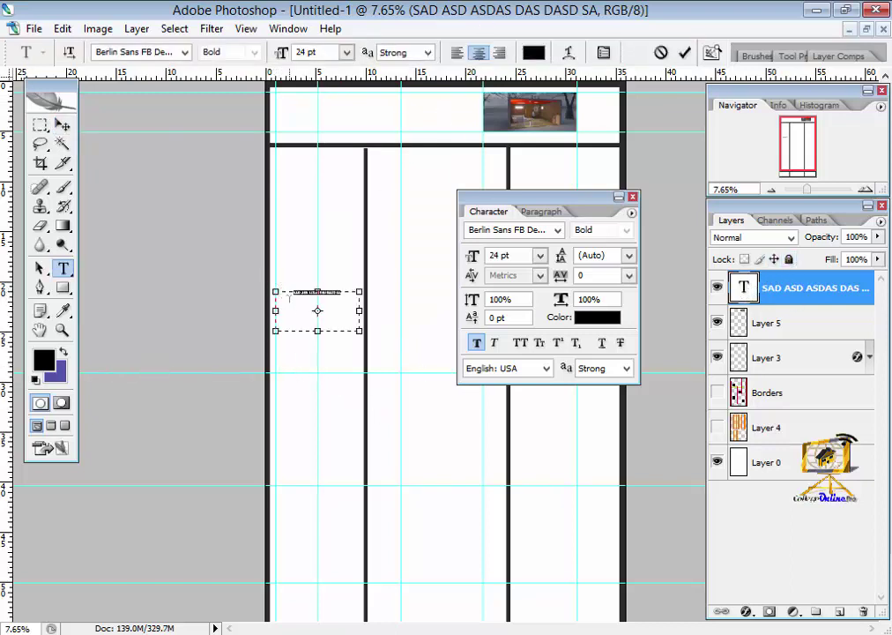
click(347, 52)
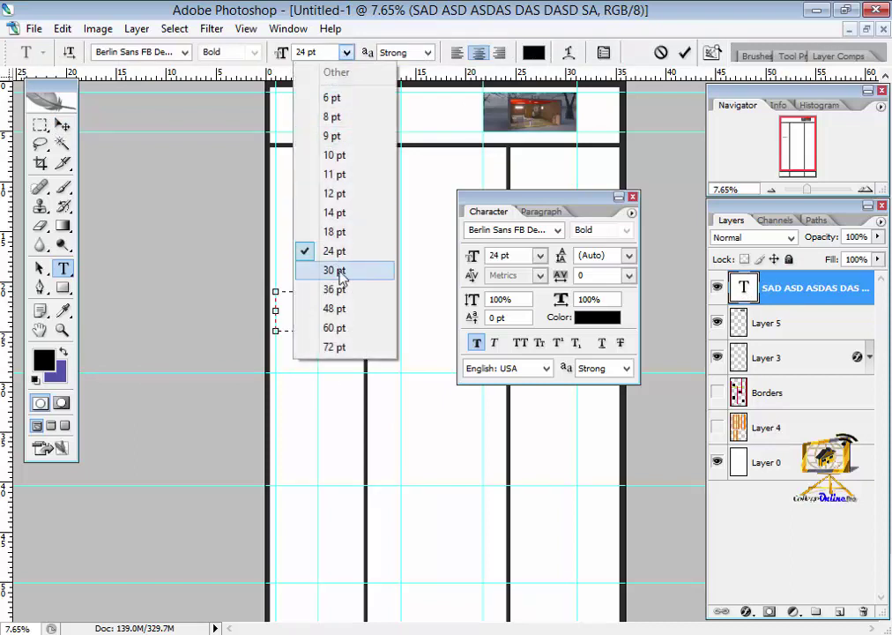
click(340, 310)
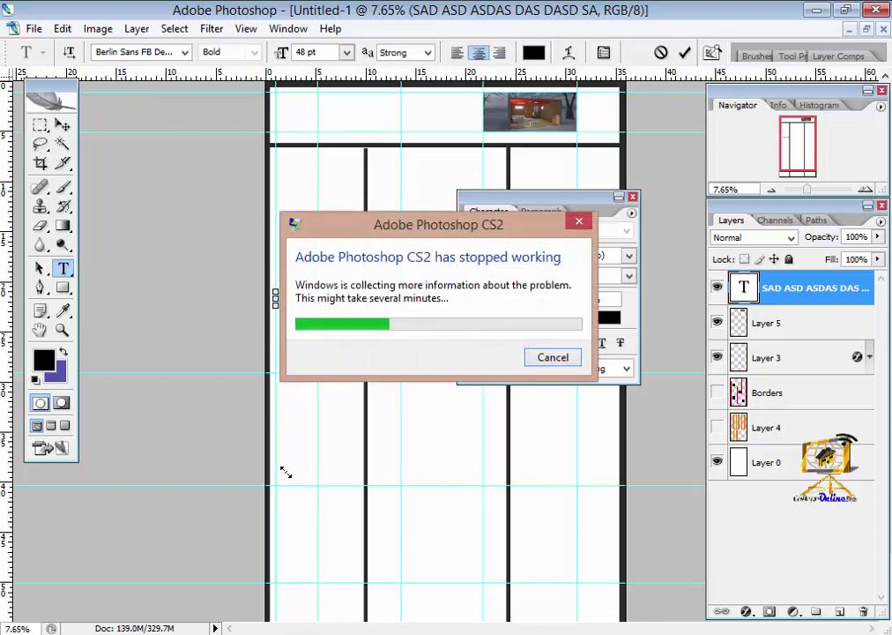
Close Photoshop from the 'Photoshop CS2 has stopped working' crash dialog
click(552, 359)
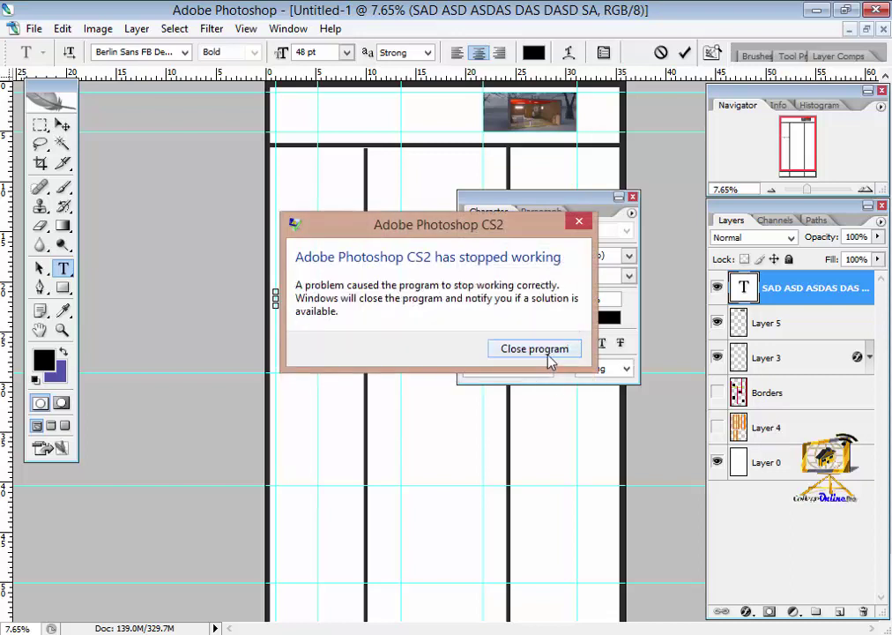
click(548, 354)
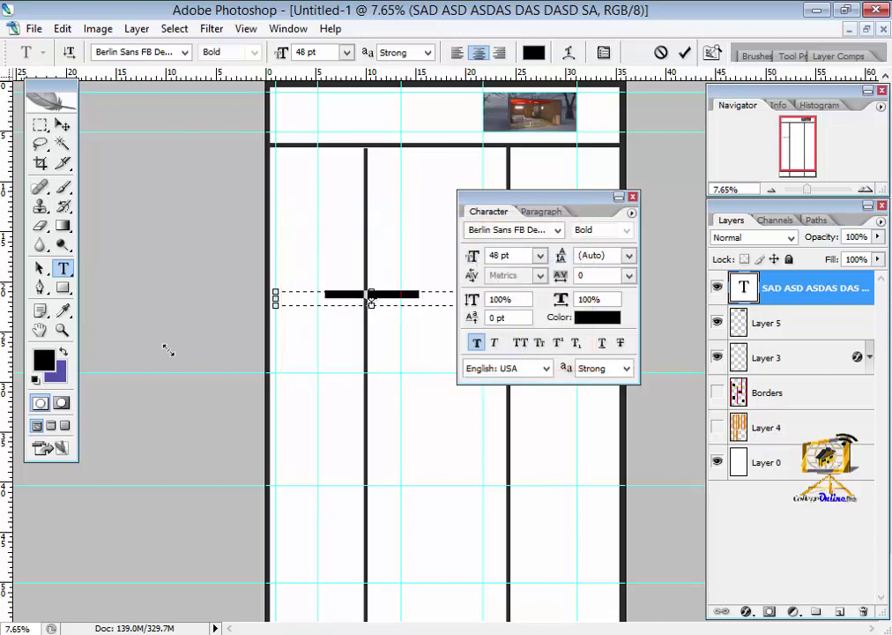